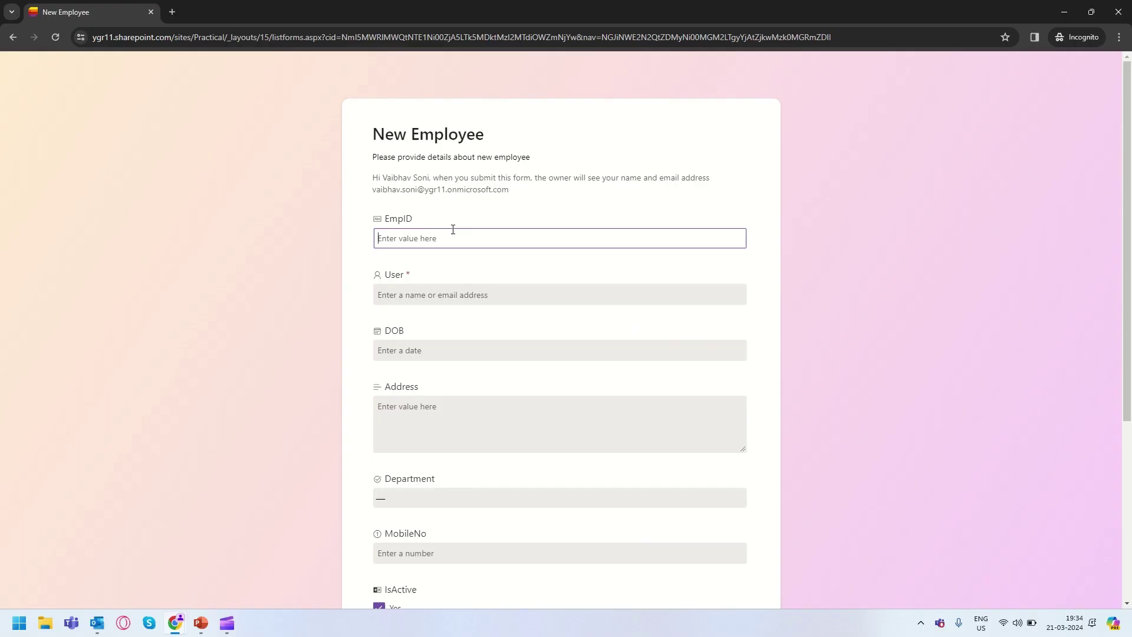
# Enter EmpID 1022, pick the matching user, and set DOB to 2/15/2024.
pyautogui.write('1022')
pyautogui.press('Tab')
pyautogui.write('sigar')
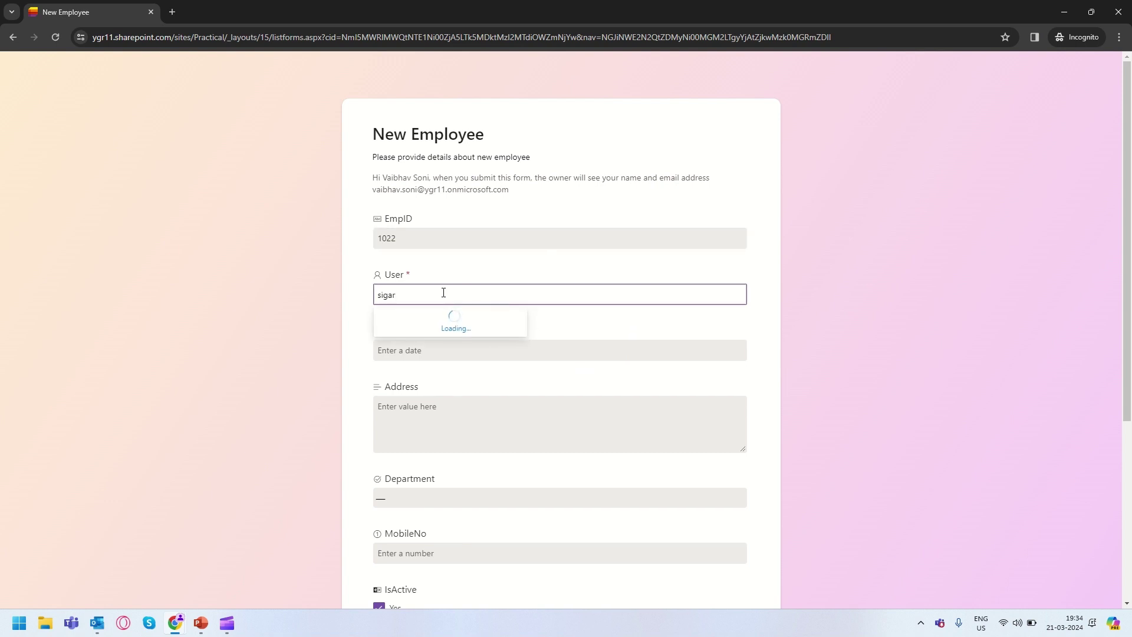
pyautogui.click(427, 323)
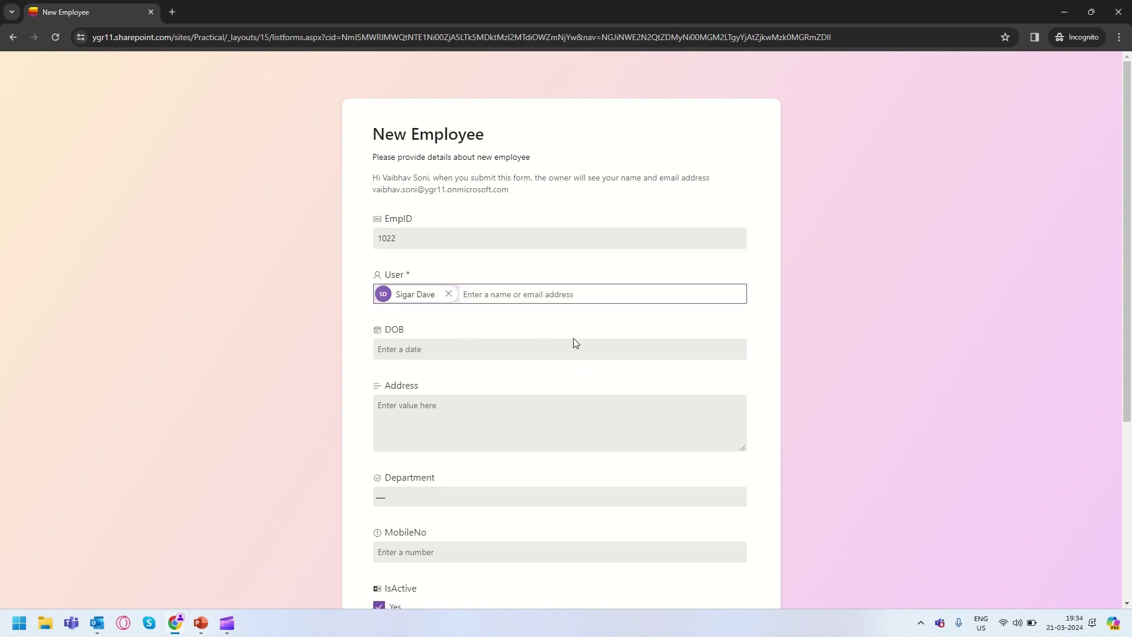
pyautogui.click(575, 349)
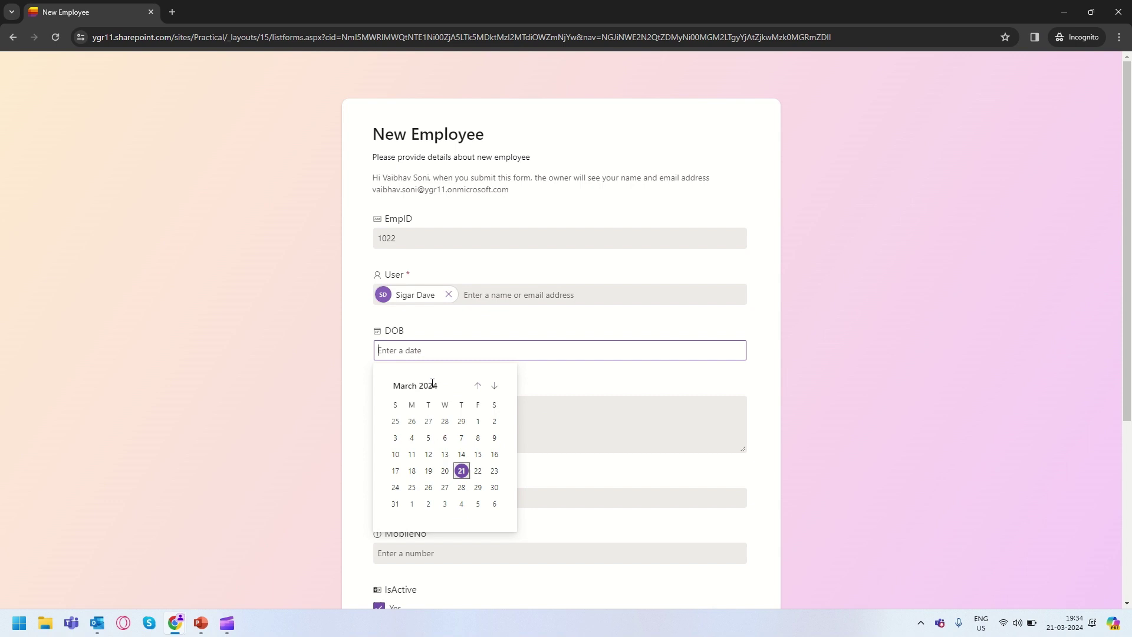
pyautogui.click(478, 385)
pyautogui.click(461, 454)
# Choose IT as the Department.
pyautogui.click(427, 433)
pyautogui.press('Tab')
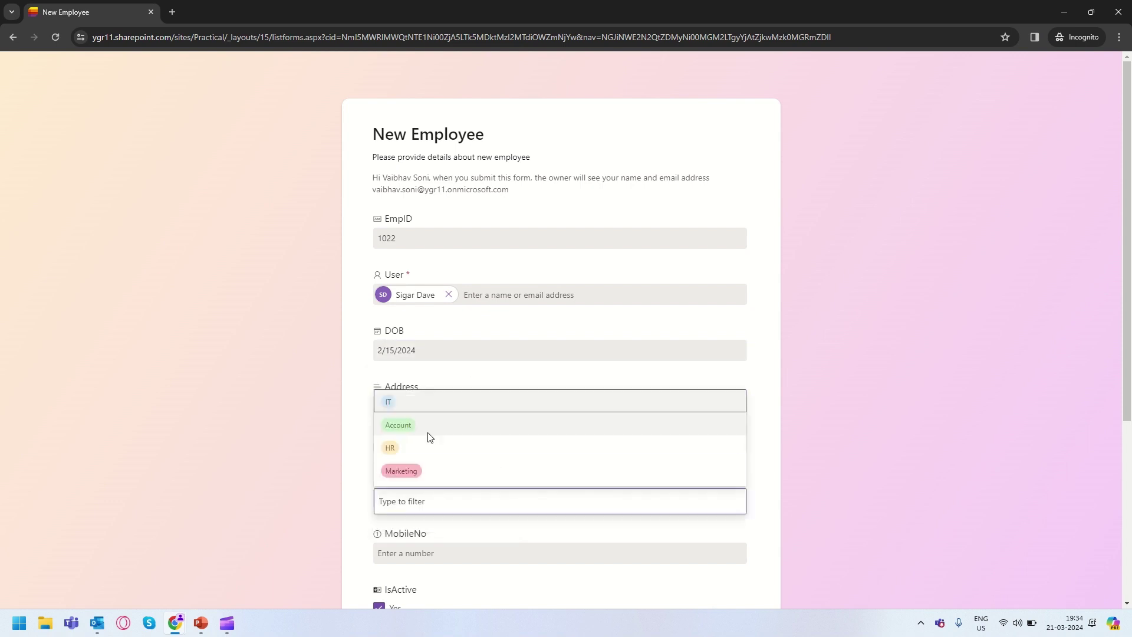
pyautogui.write('1')
pyautogui.press('BackSpace')
pyautogui.press('Return')
# Enter MobileNo 84848451 and Permanent Address 'test', then submit the entry.
pyautogui.scroll(-2, 434, 456)
pyautogui.click(434, 456)
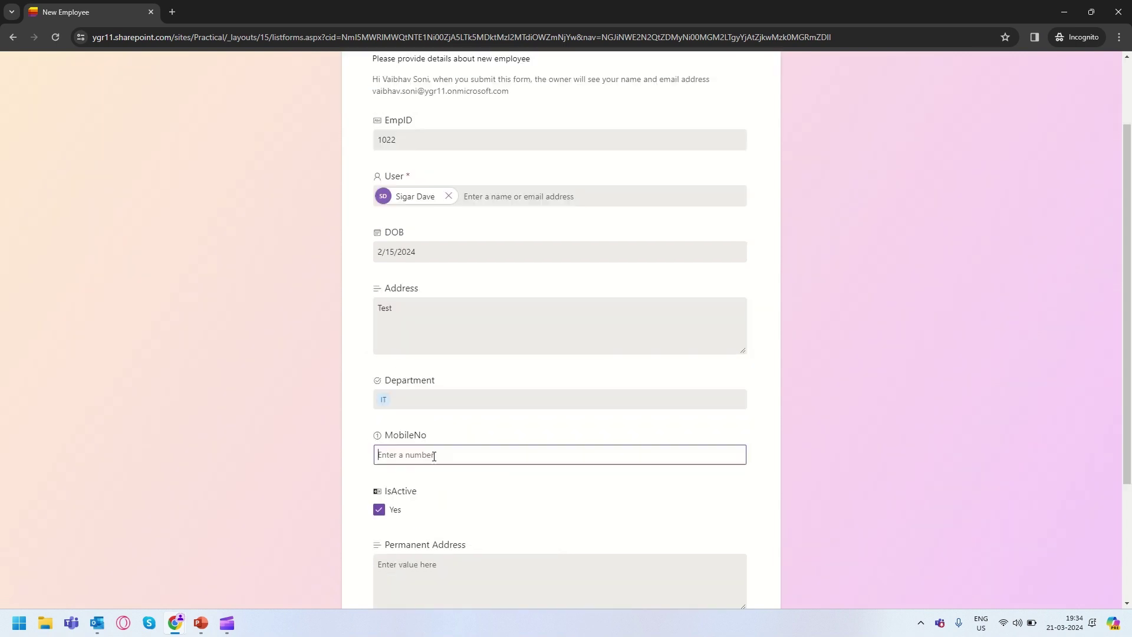
pyautogui.write('84848451')
pyautogui.press('Tab')
pyautogui.scroll(-3, 565, 454)
pyautogui.click(399, 386)
pyautogui.write('t')
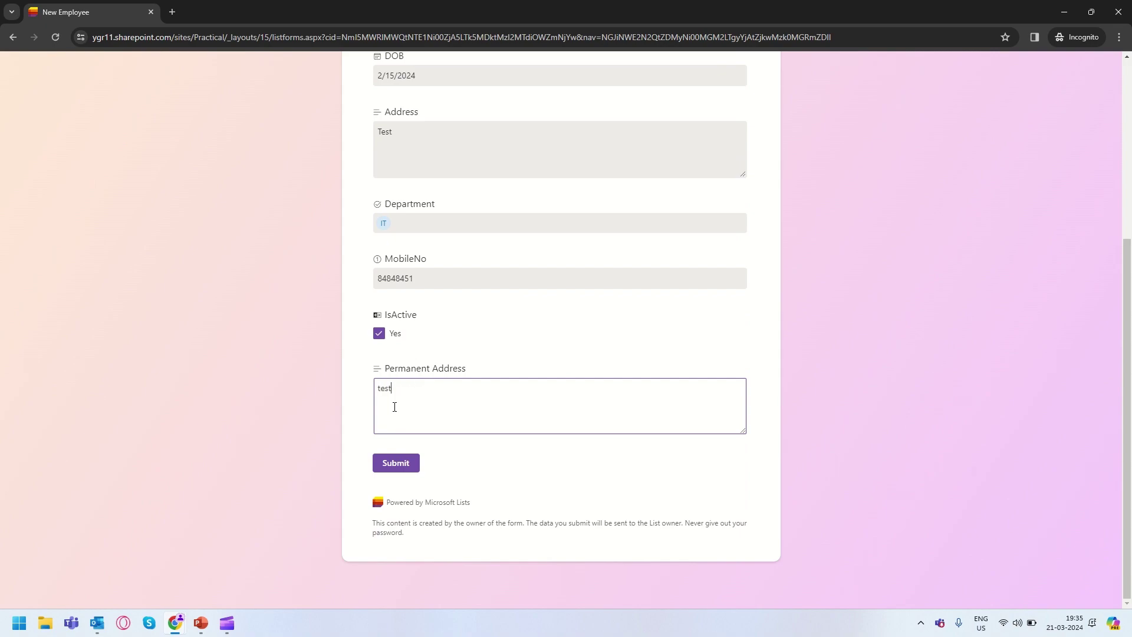
pyautogui.write('est')
pyautogui.click(396, 463)
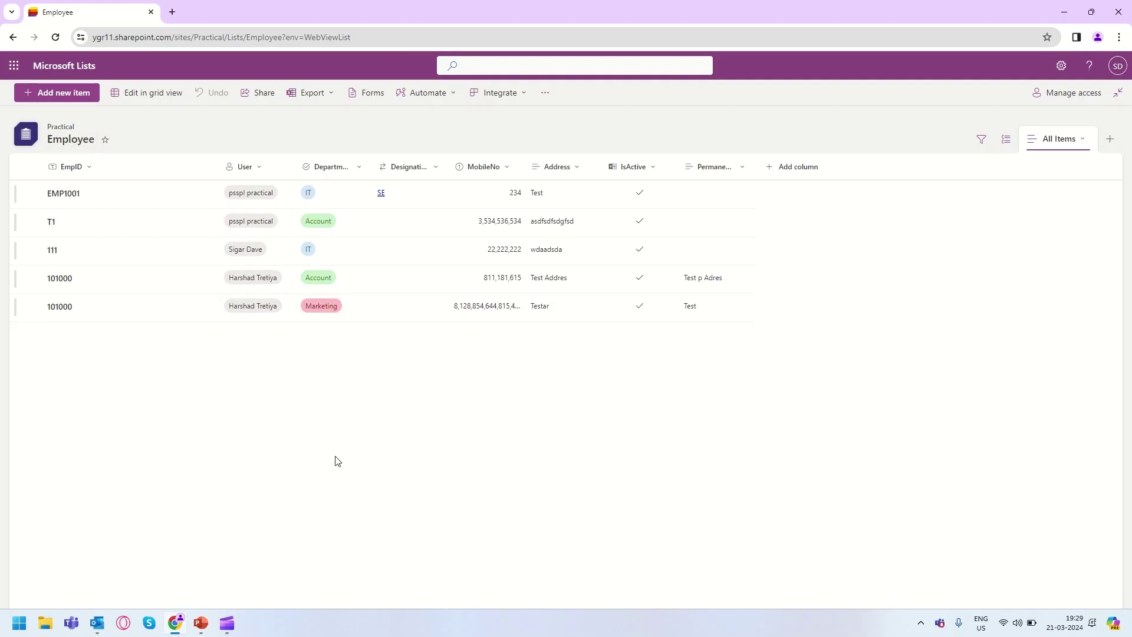
# Open the Employee list's Forms to begin a new form.
pyautogui.click(371, 96)
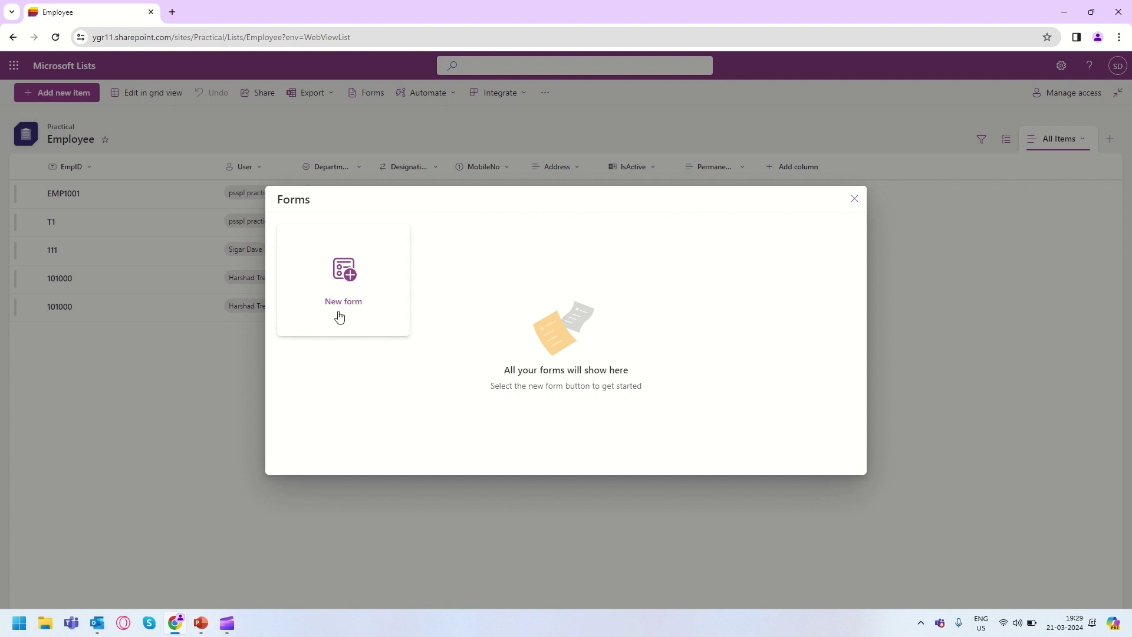
pyautogui.click(329, 280)
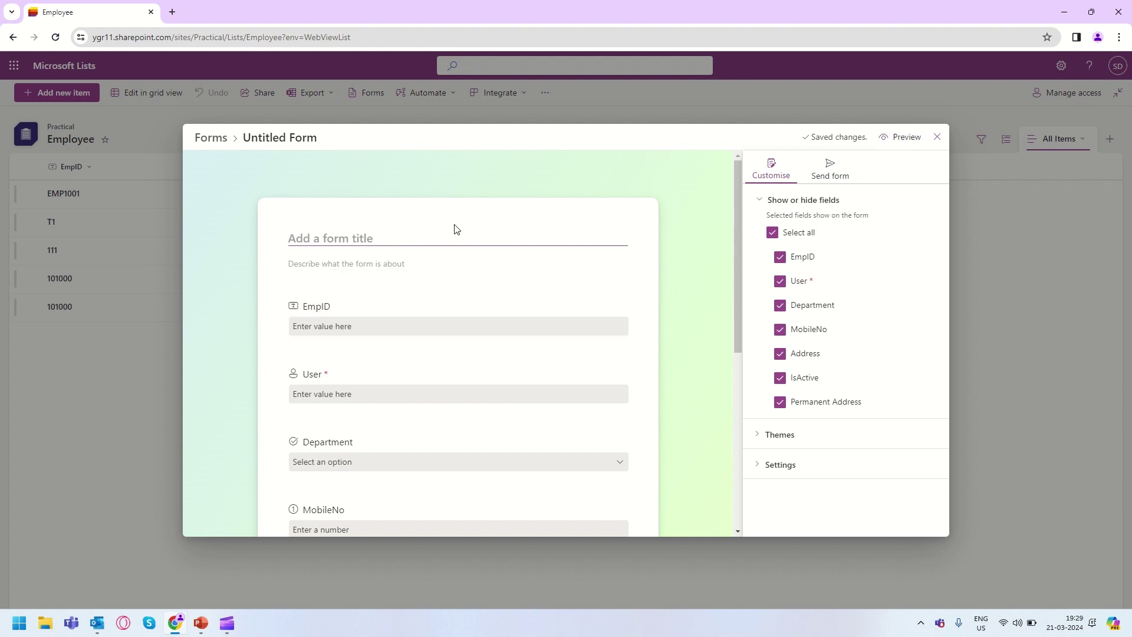
pyautogui.click(347, 268)
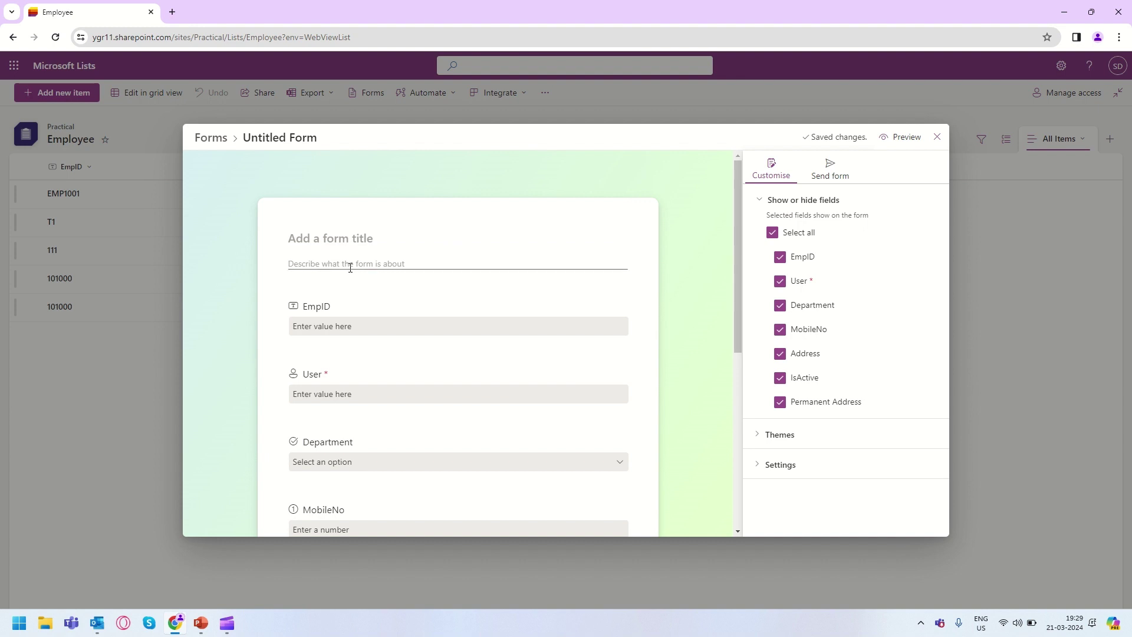
pyautogui.scroll(-5, 416, 350)
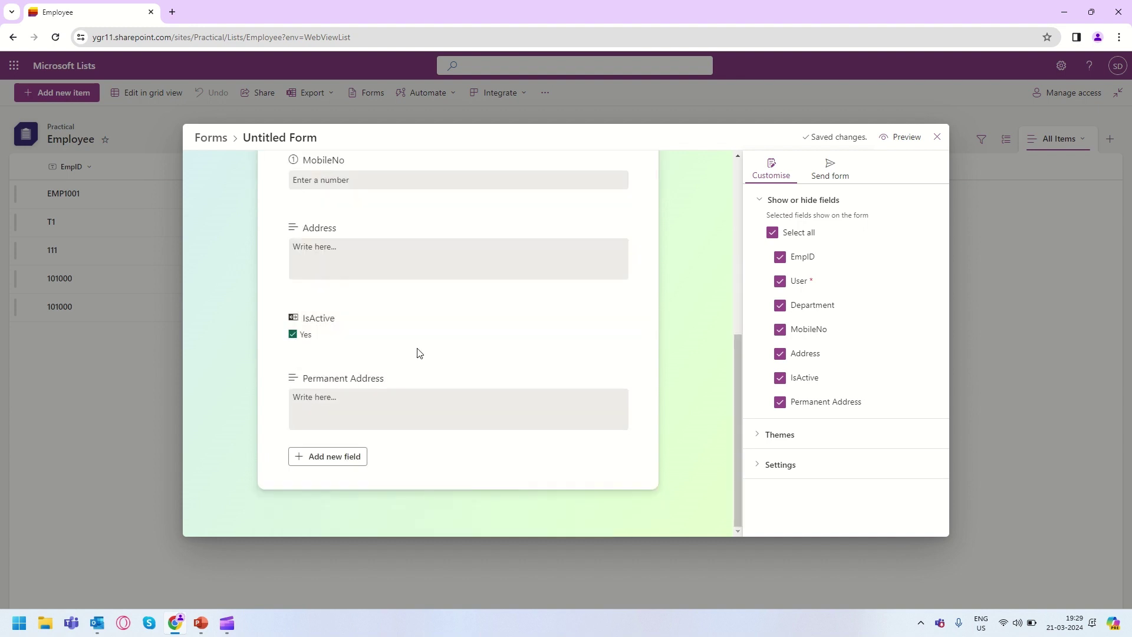
pyautogui.scroll(5, 420, 353)
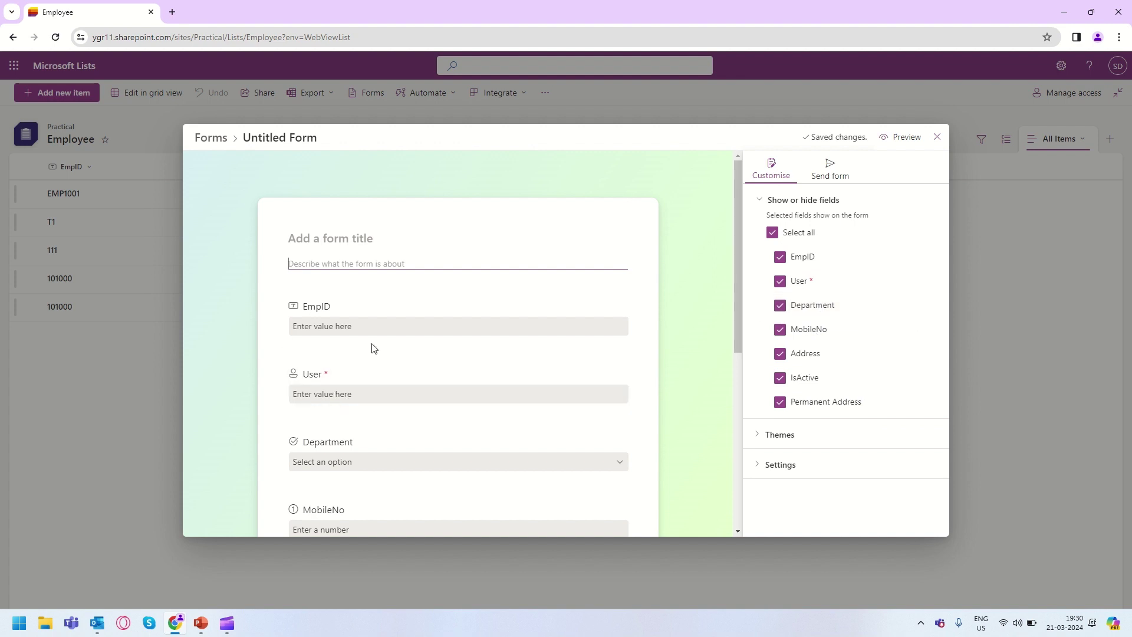
pyautogui.moveTo(399, 386); pyautogui.dragTo(409, 436)
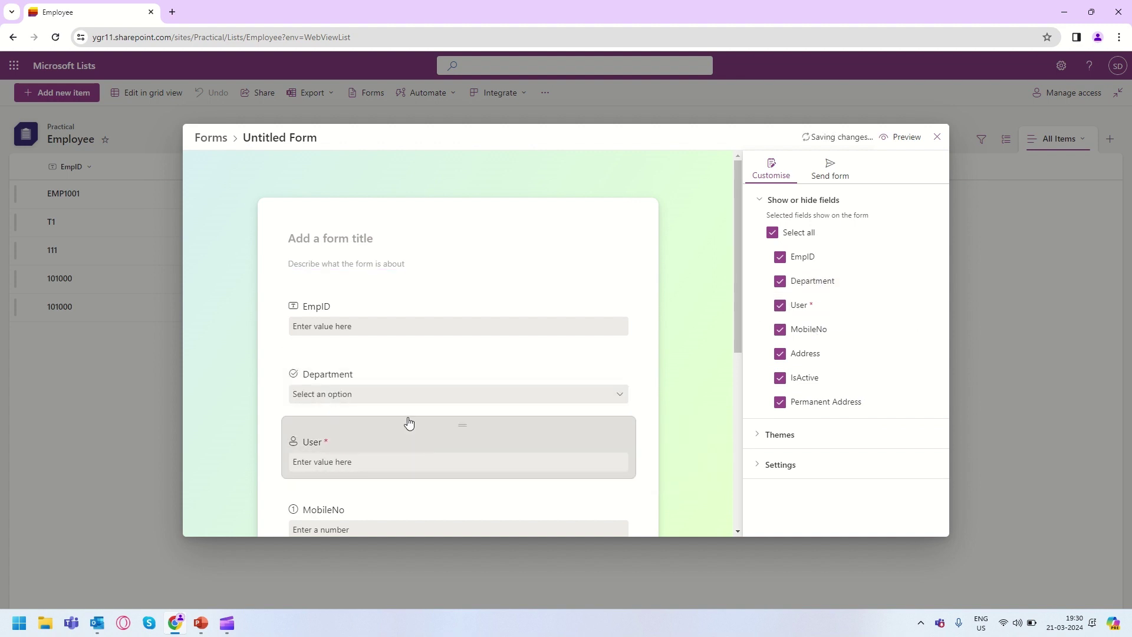
pyautogui.moveTo(388, 362); pyautogui.dragTo(435, 462)
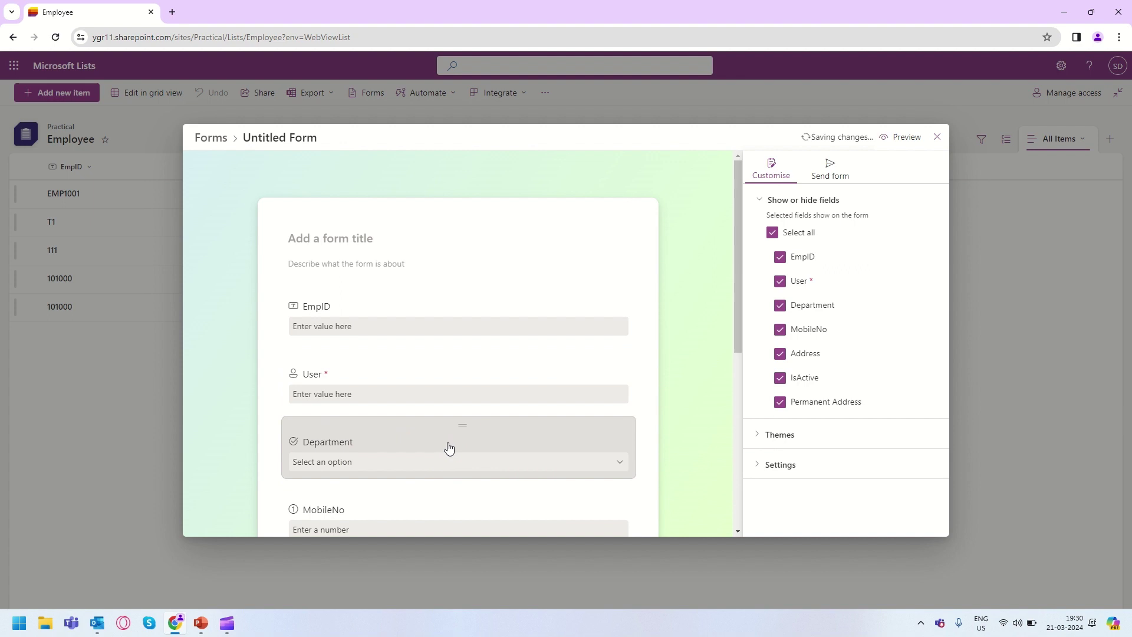
# Enter the title New Employee and the description 'Please provide details about new employee'.
pyautogui.click(320, 235)
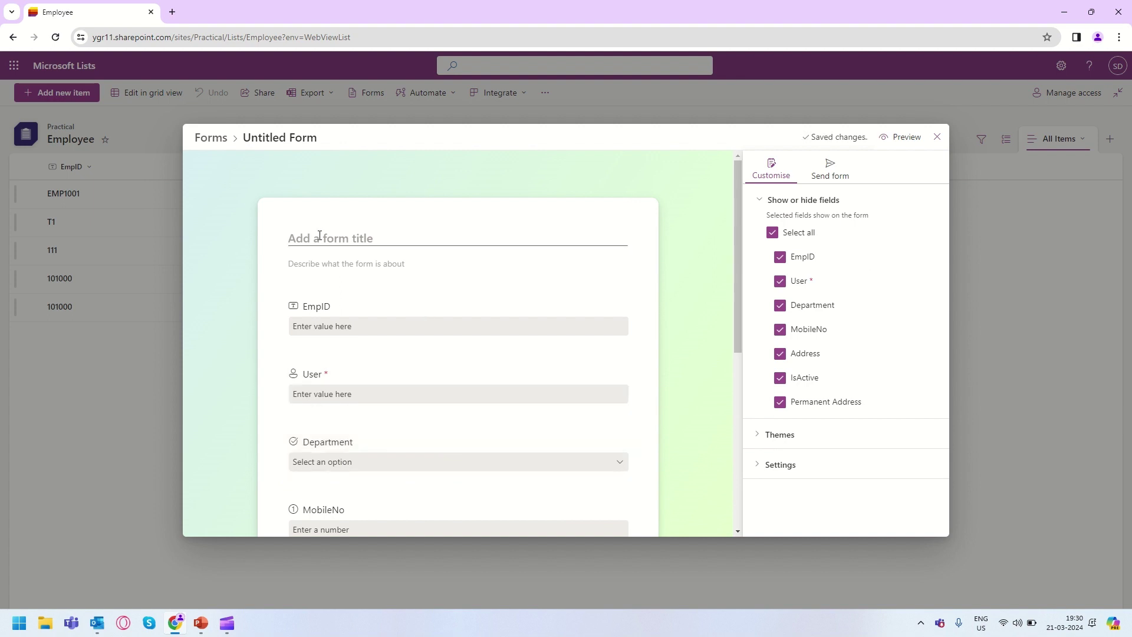
pyautogui.write('New Emplo')
pyautogui.write('yy')
pyautogui.write('e')
pyautogui.press('Tab')
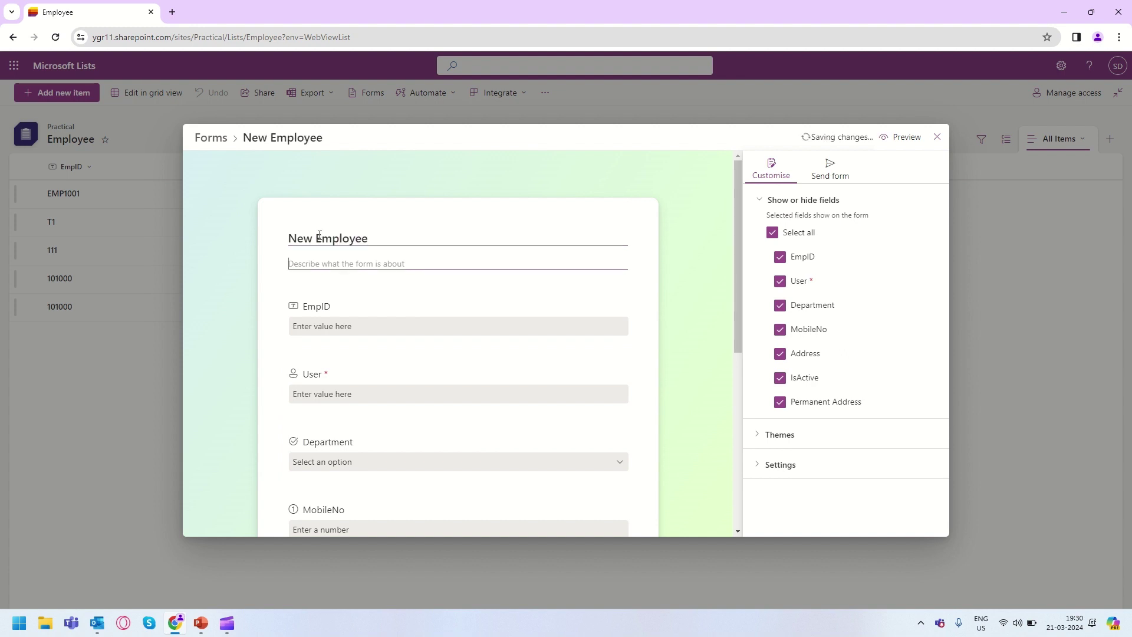
pyautogui.write('Please provide details about new employee')
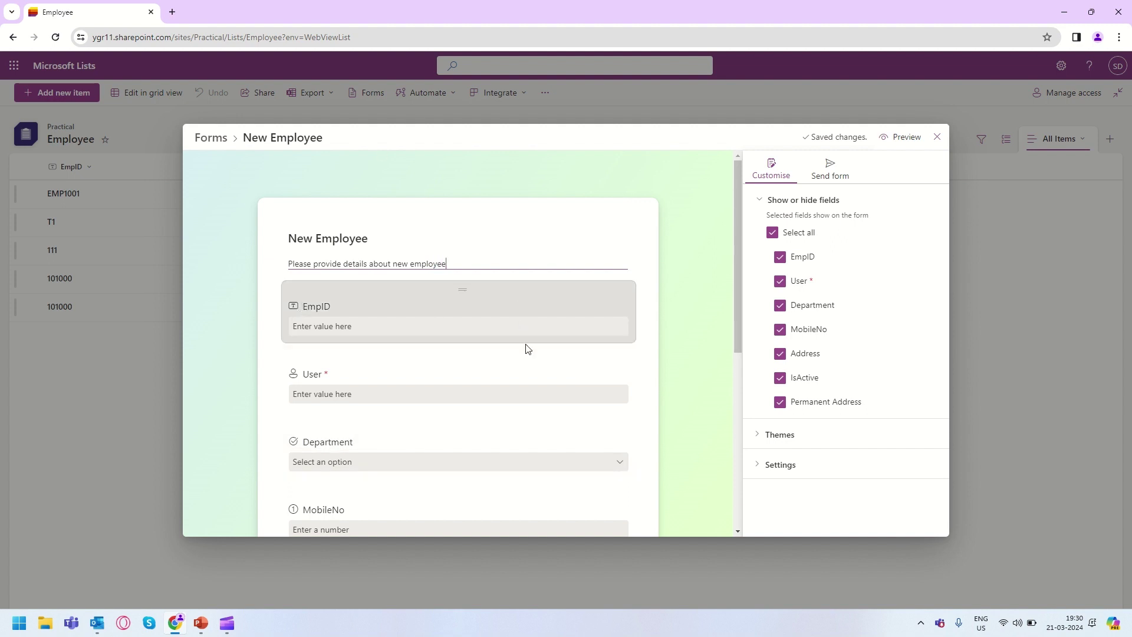
pyautogui.scroll(-5, 525, 349)
pyautogui.scroll(5, 526, 351)
# Preview the New Employee form in a new tab, scrolling through it and checking its web address.
pyautogui.click(904, 143)
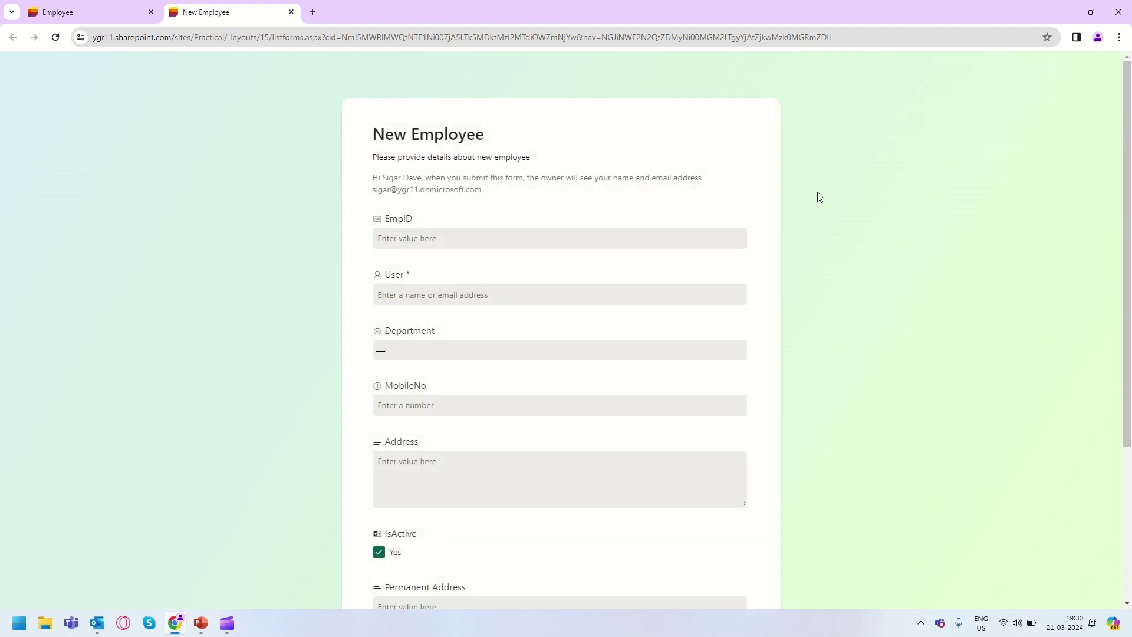
pyautogui.scroll(-5, 820, 196)
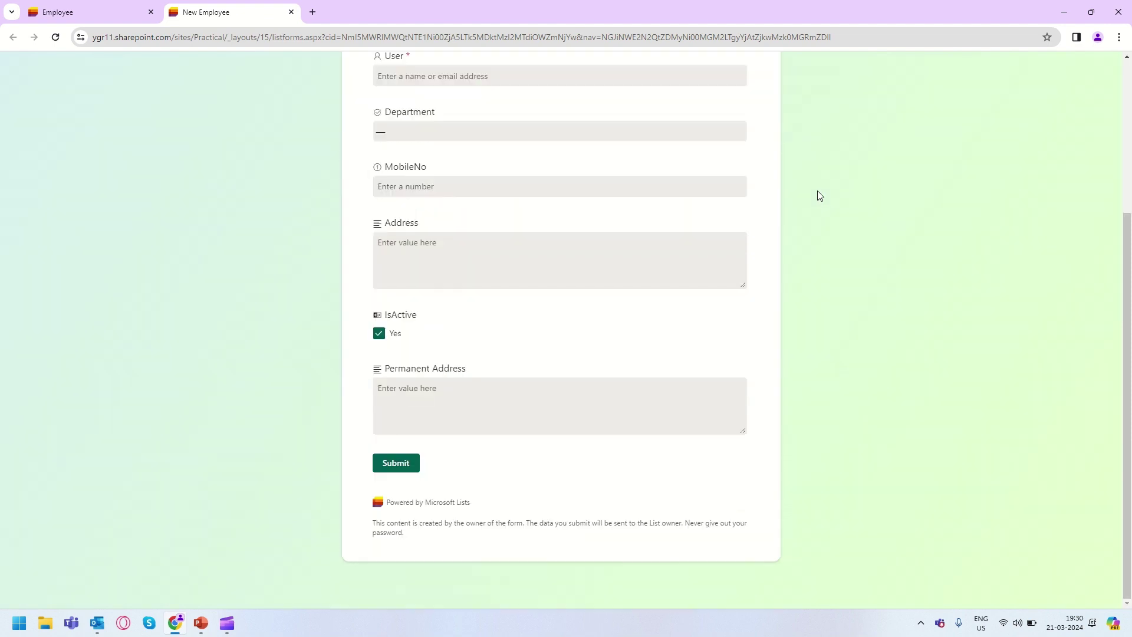
pyautogui.scroll(5, 826, 185)
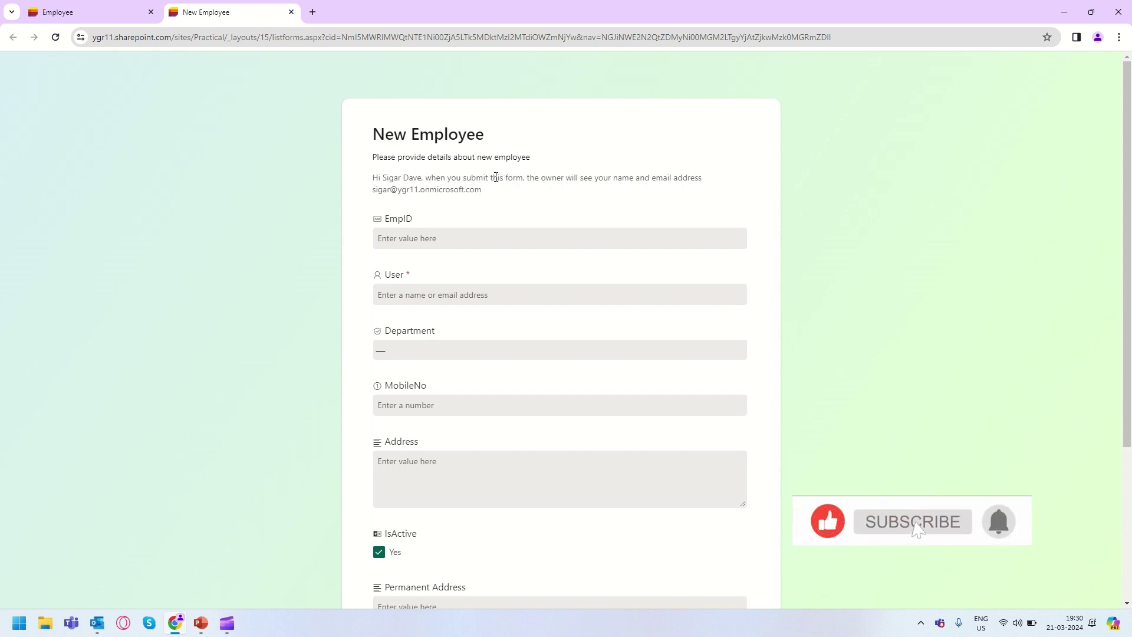
pyautogui.moveTo(383, 178); pyautogui.dragTo(415, 178)
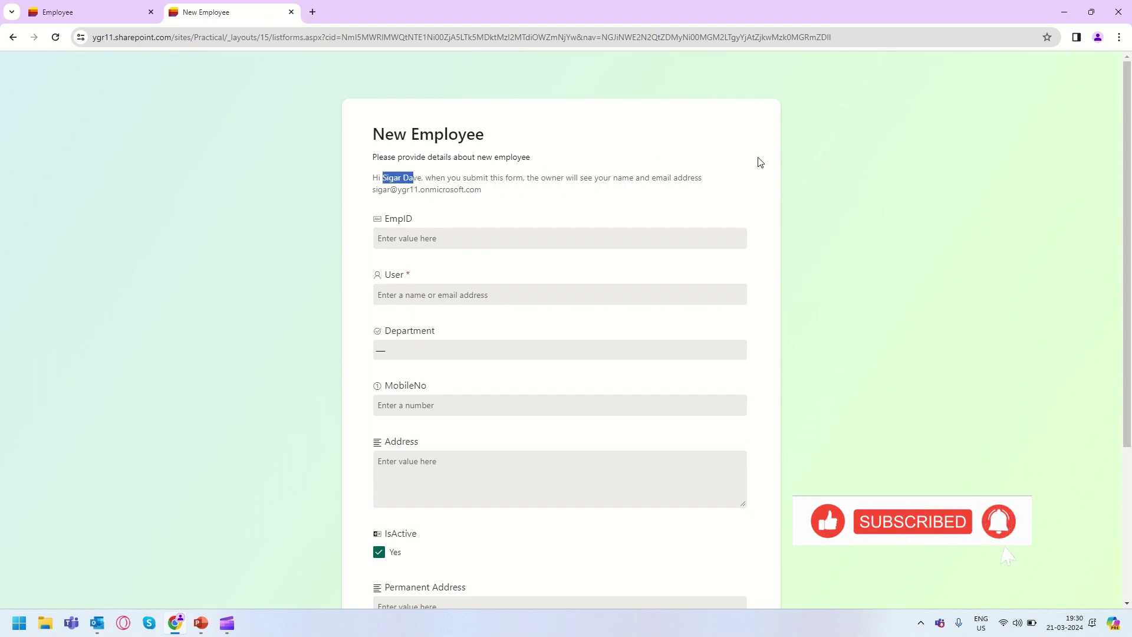
pyautogui.click(657, 167)
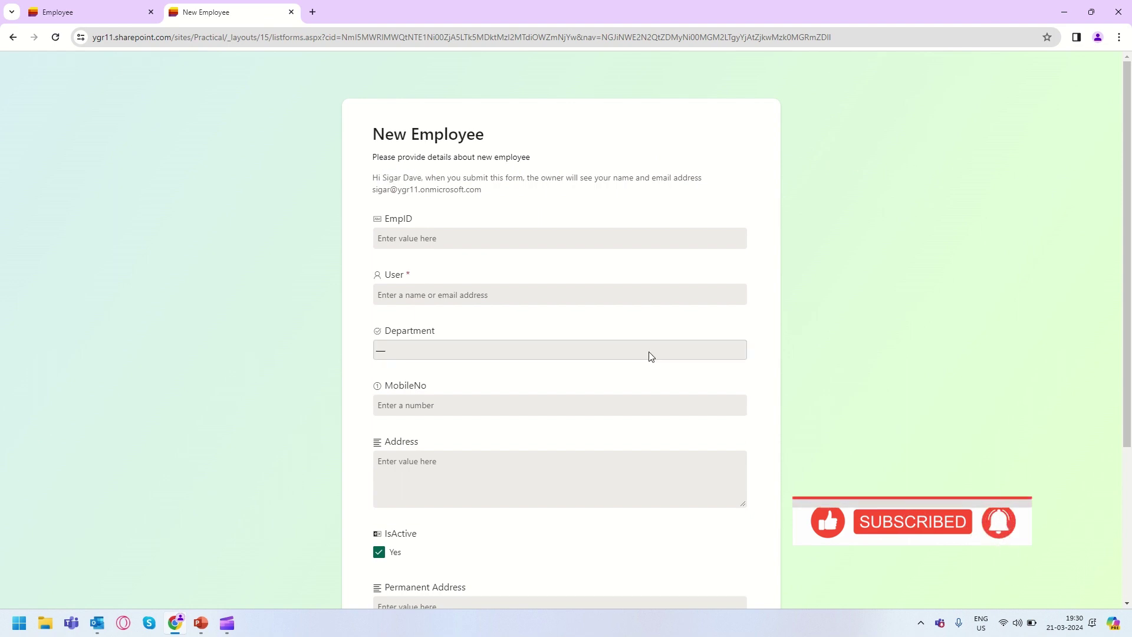
pyautogui.scroll(-4, 647, 353)
pyautogui.scroll(4, 648, 352)
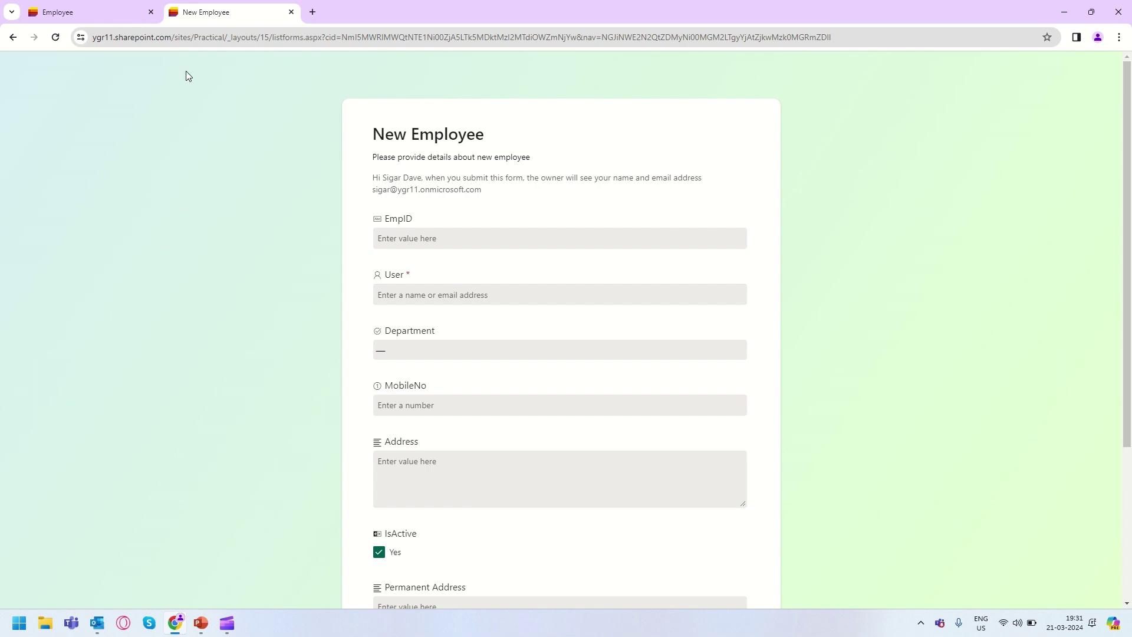
pyautogui.click(283, 37)
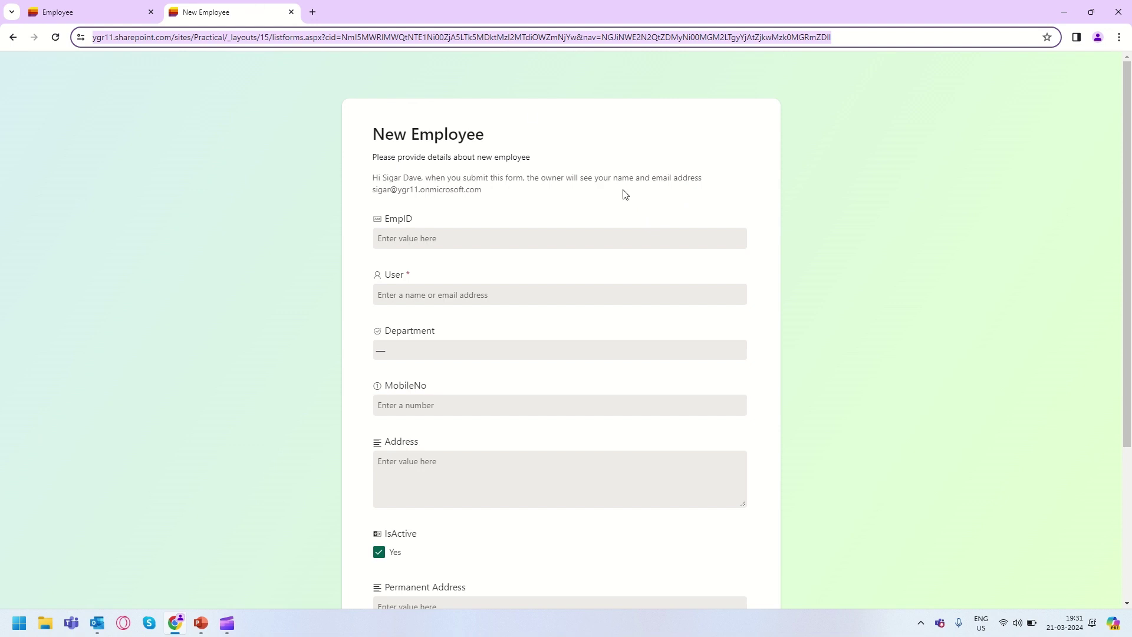
pyautogui.scroll(-4, 689, 239)
pyautogui.scroll(4, 689, 239)
# Return to the form editor tab and scroll down to the end of the fields.
pyautogui.click(136, 14)
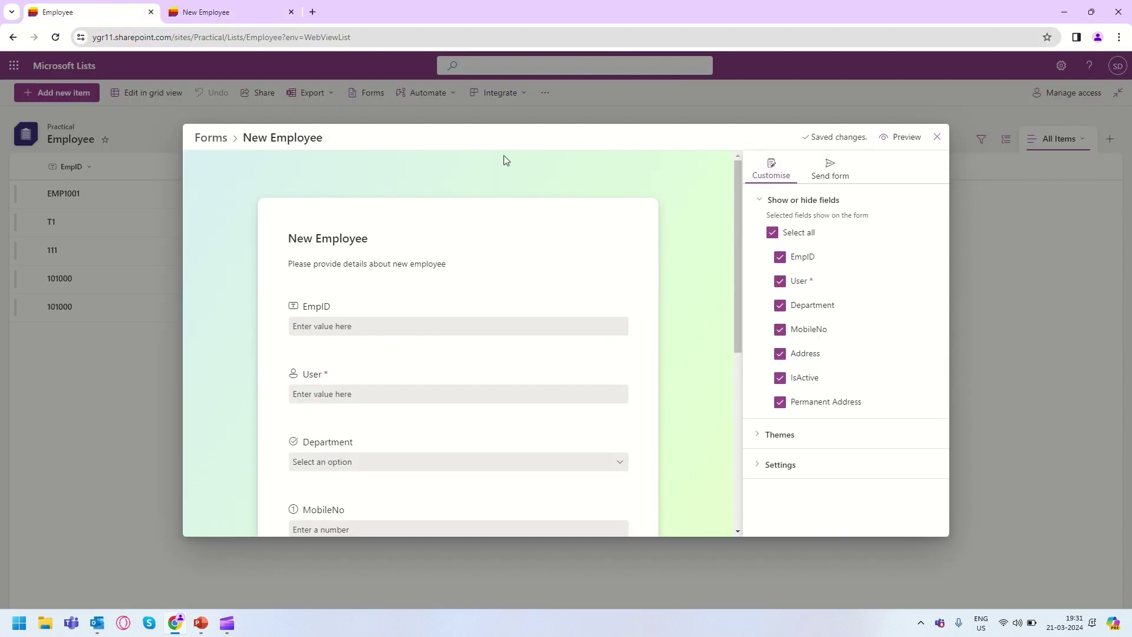
pyautogui.scroll(-5, 468, 286)
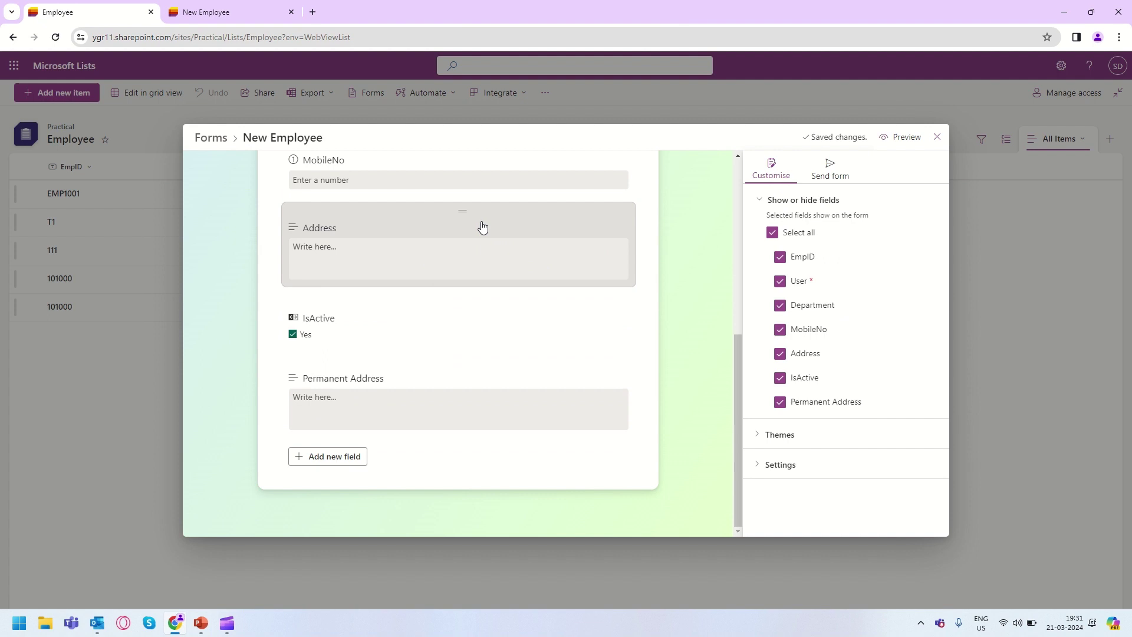
pyautogui.moveTo(470, 222); pyautogui.dragTo(407, 199)
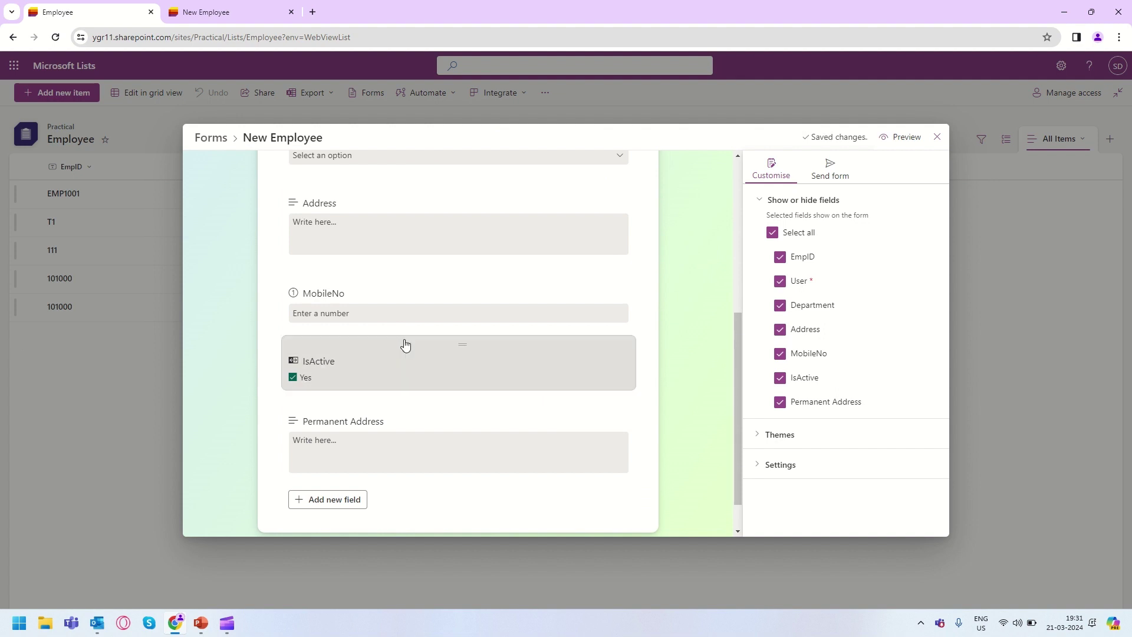
pyautogui.scroll(-1, 404, 345)
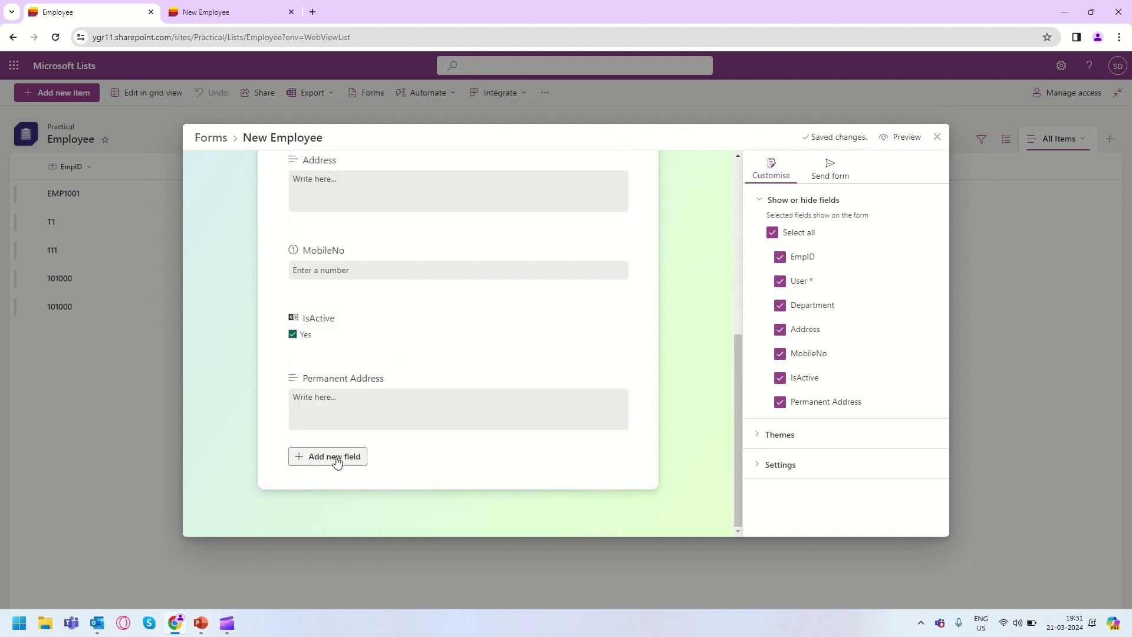
# Add a Date and time field named DOB, with time excluded and not required.
pyautogui.click(335, 458)
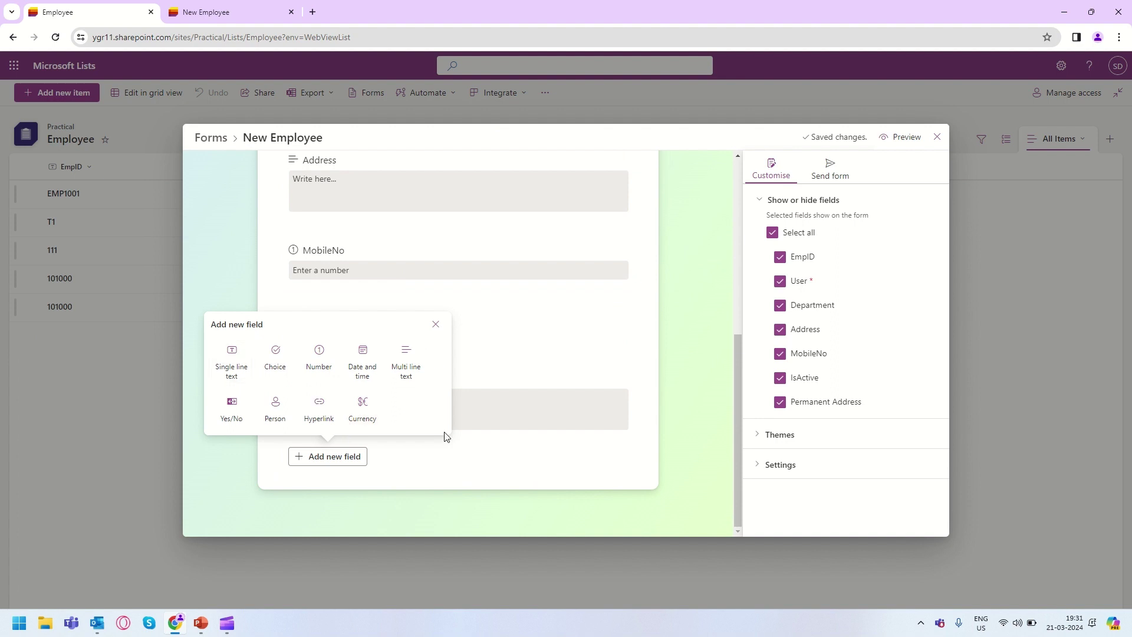
pyautogui.click(370, 378)
pyautogui.scroll(-2, 381, 435)
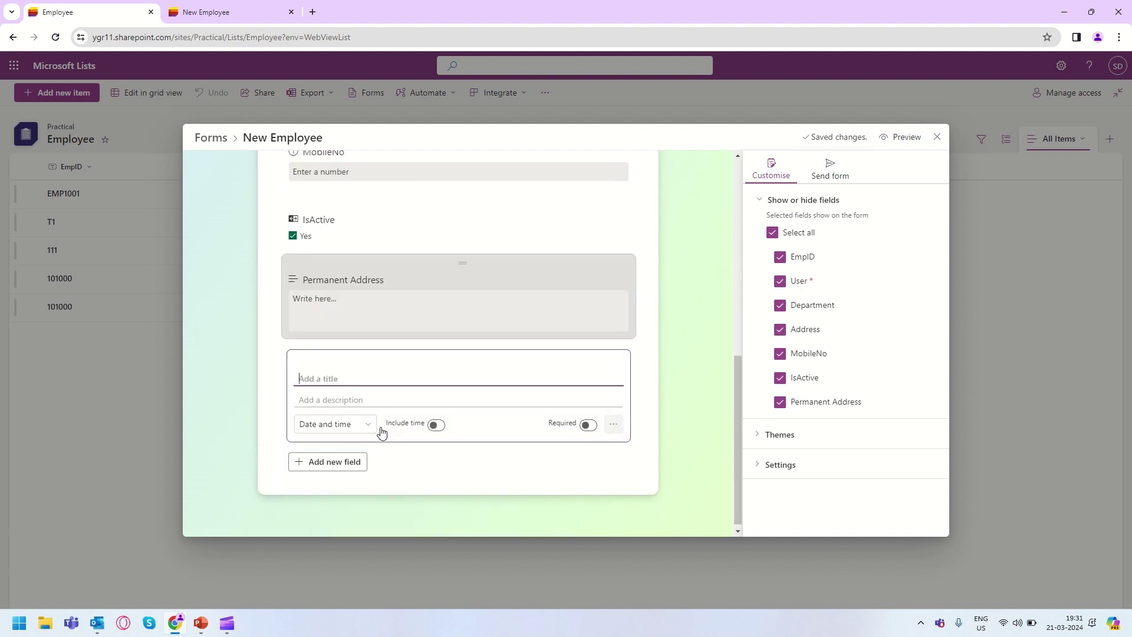
pyautogui.write('DOB')
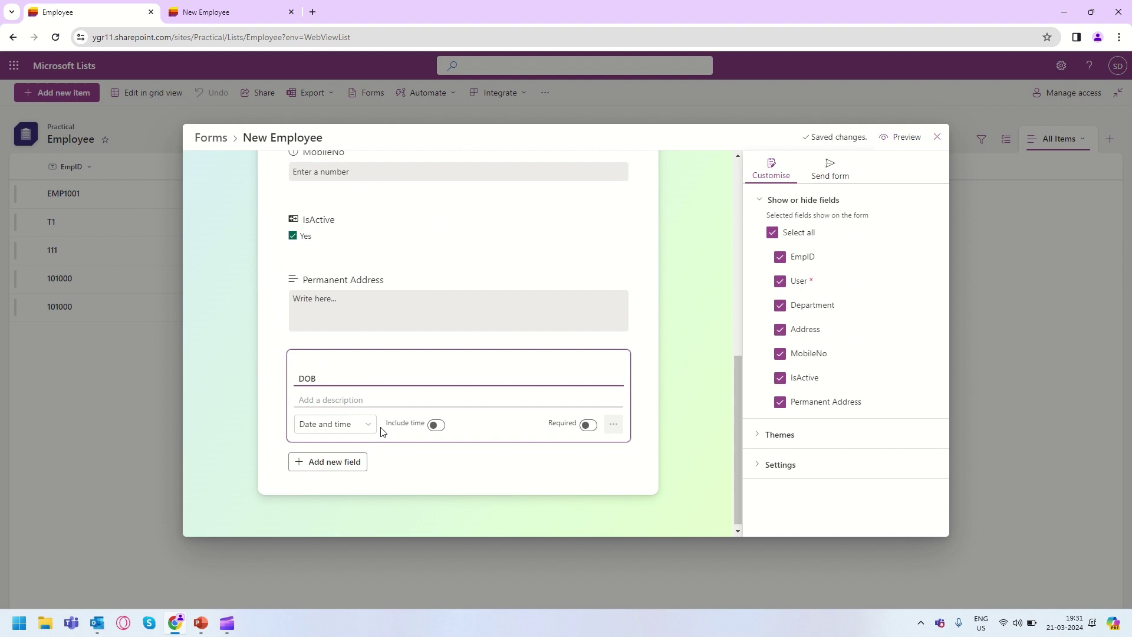
pyautogui.click(356, 425)
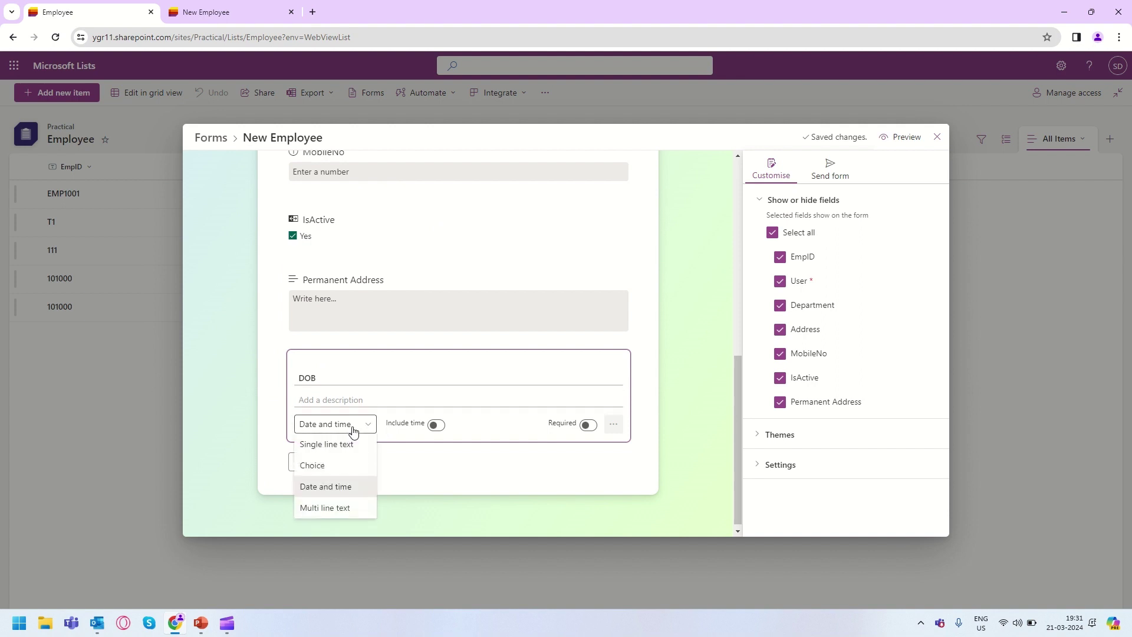
pyautogui.click(342, 495)
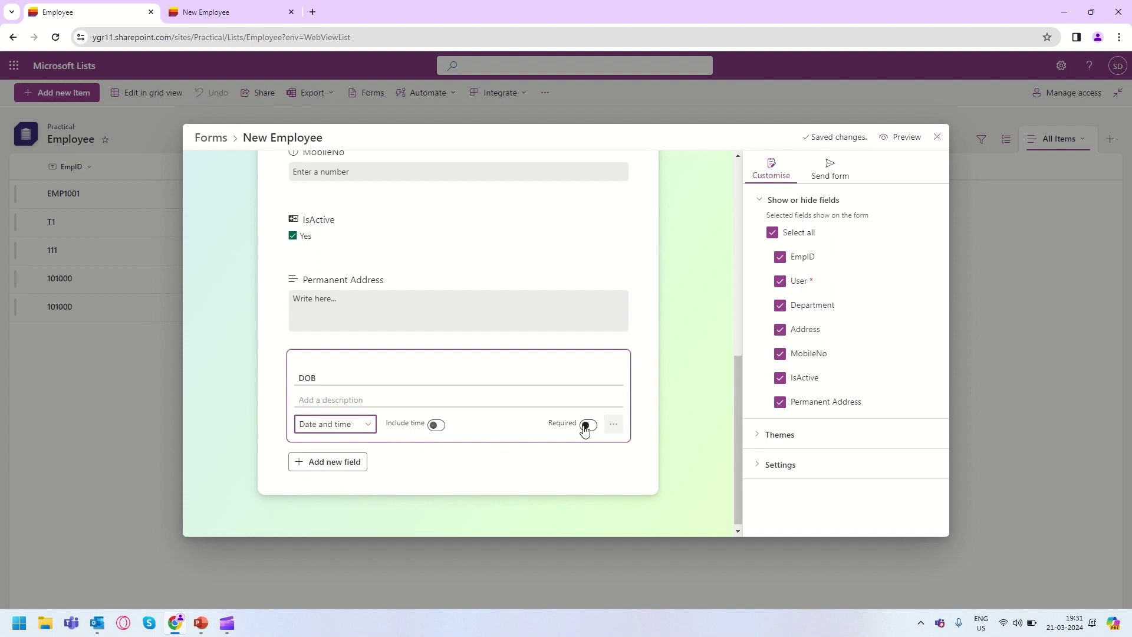
pyautogui.click(618, 432)
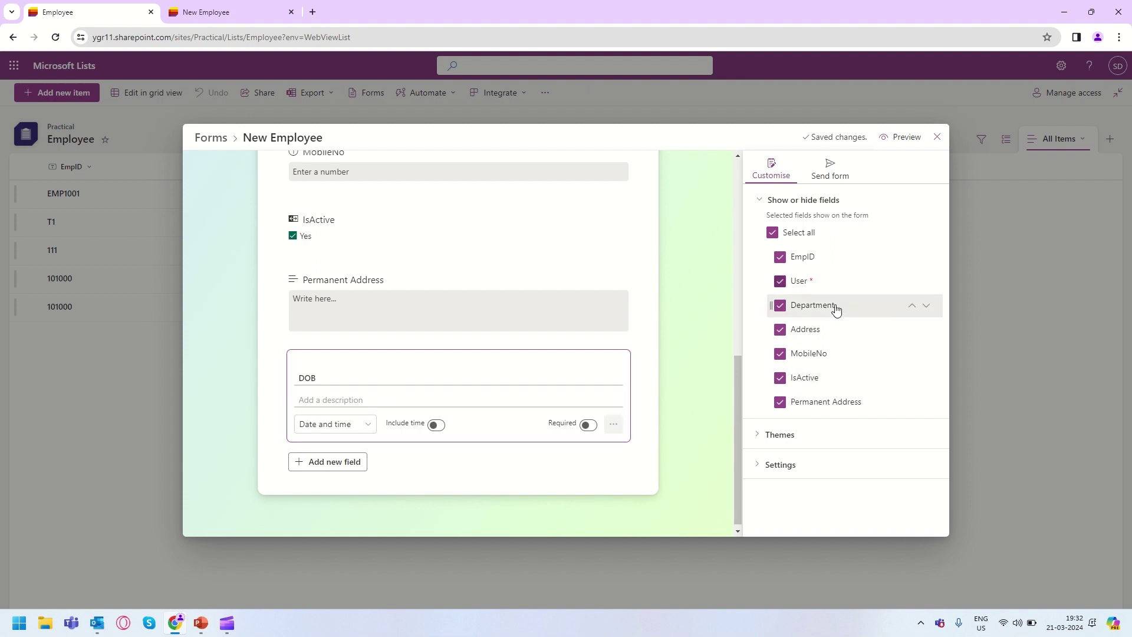
# Add the DOB field, move it right after User, and place Department below Address.
pyautogui.click(429, 461)
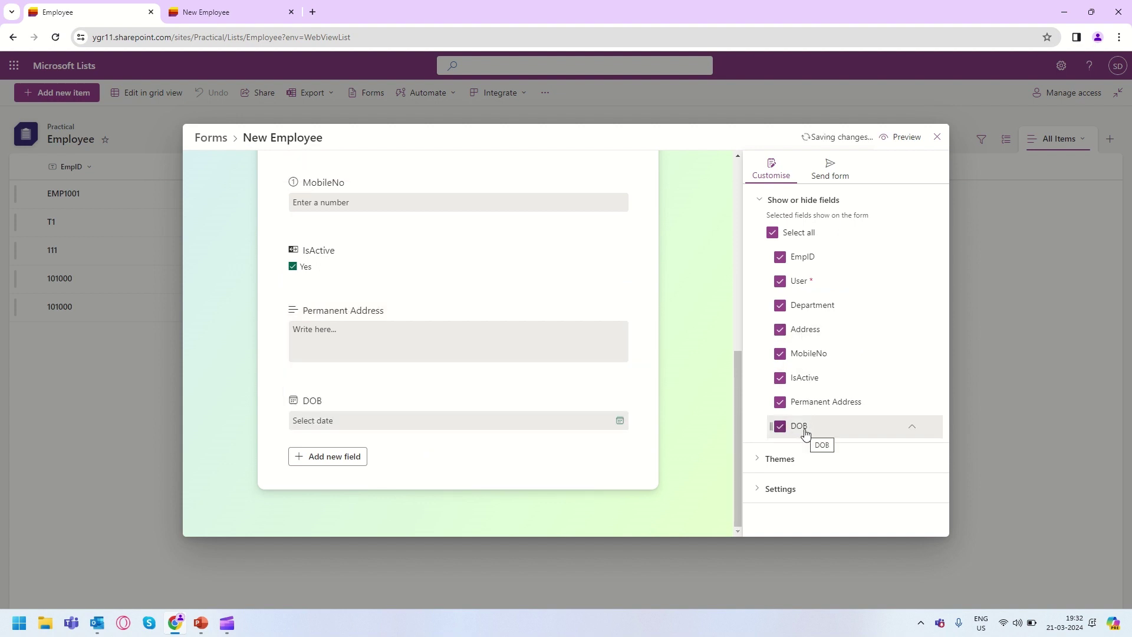
pyautogui.moveTo(805, 434); pyautogui.dragTo(817, 318)
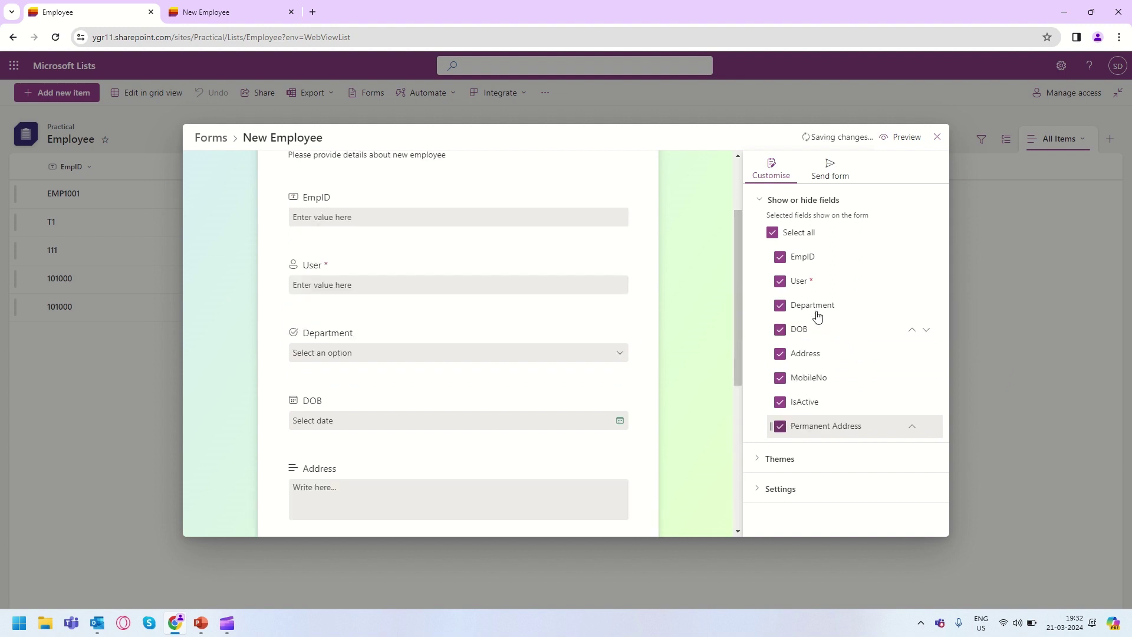
pyautogui.click(912, 329)
pyautogui.click(927, 330)
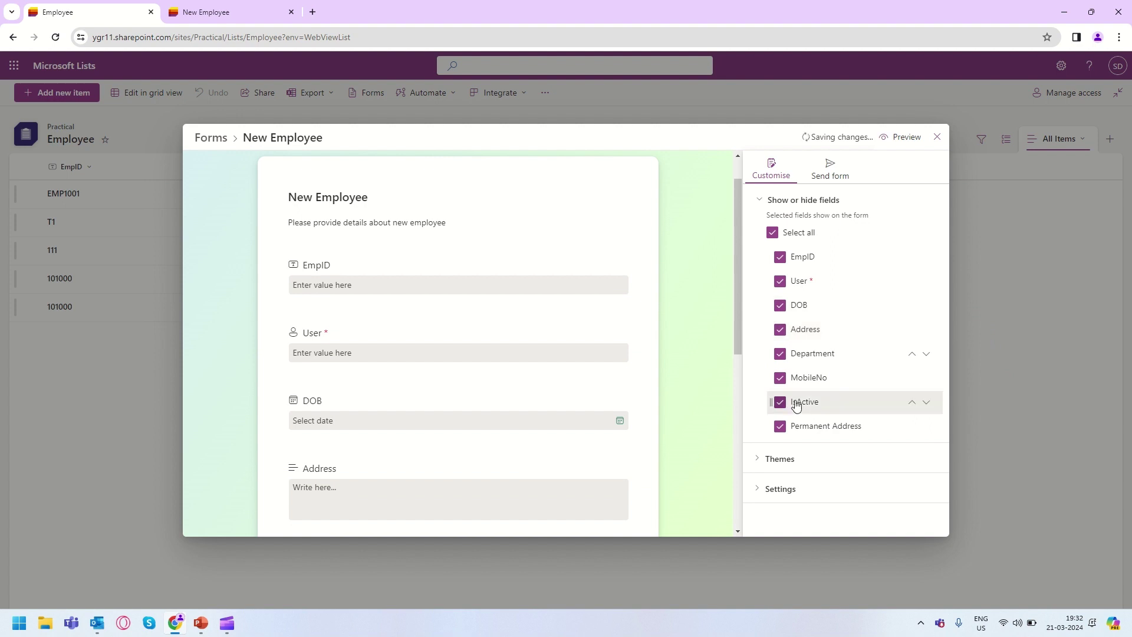
pyautogui.scroll(-5, 481, 403)
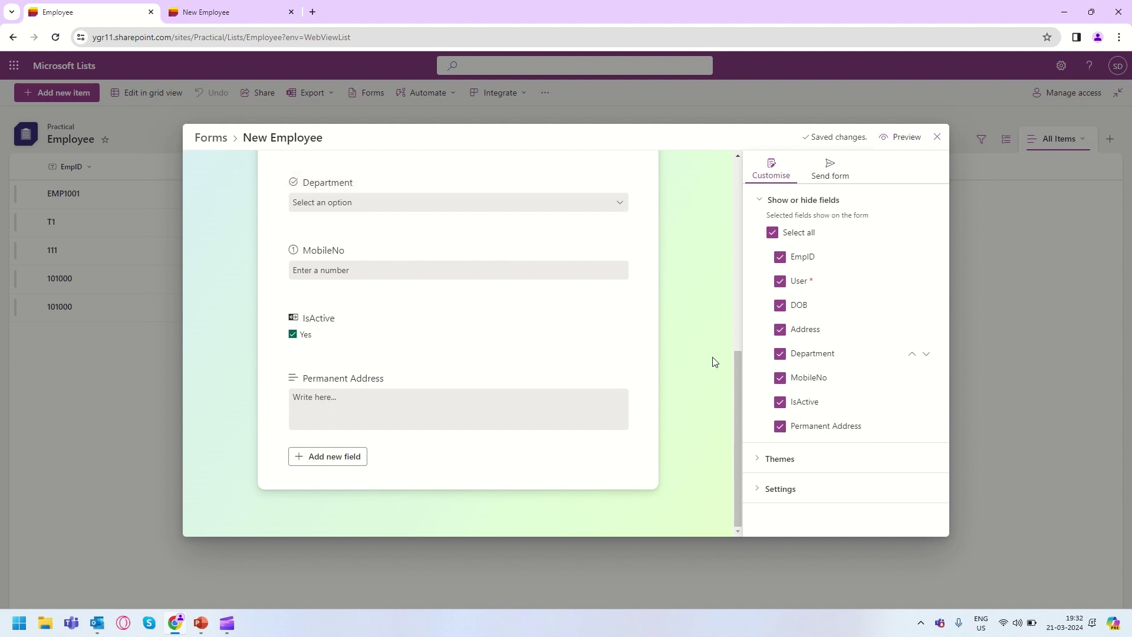
# Try the purple, green and third themes, then apply pink, briefly viewing custom style options.
pyautogui.click(769, 460)
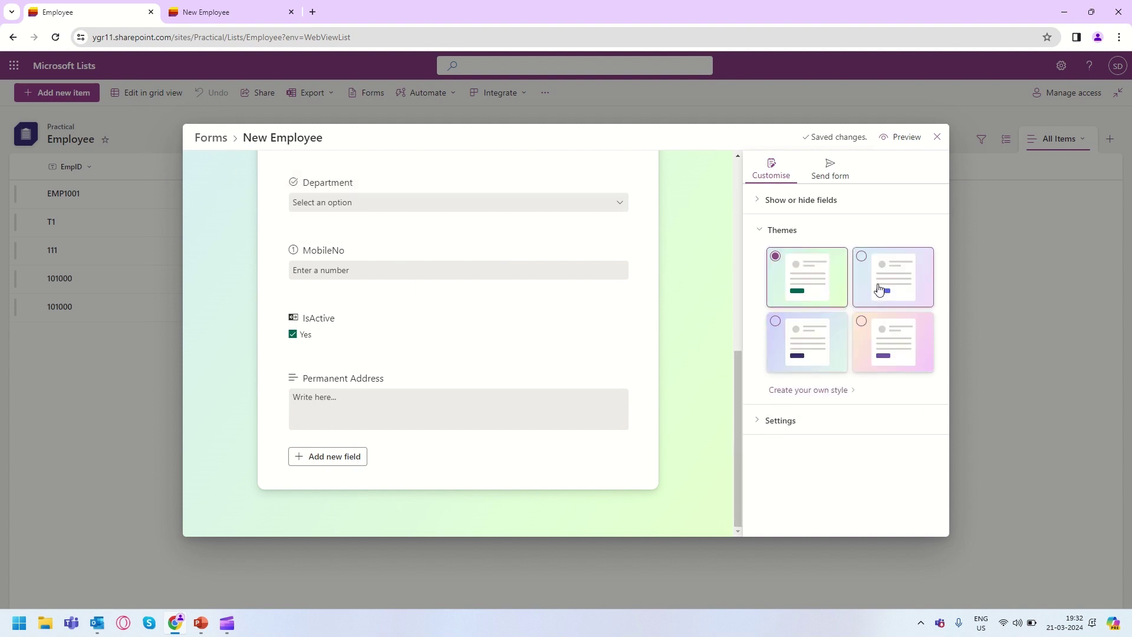
pyautogui.click(879, 289)
pyautogui.click(805, 283)
pyautogui.click(824, 348)
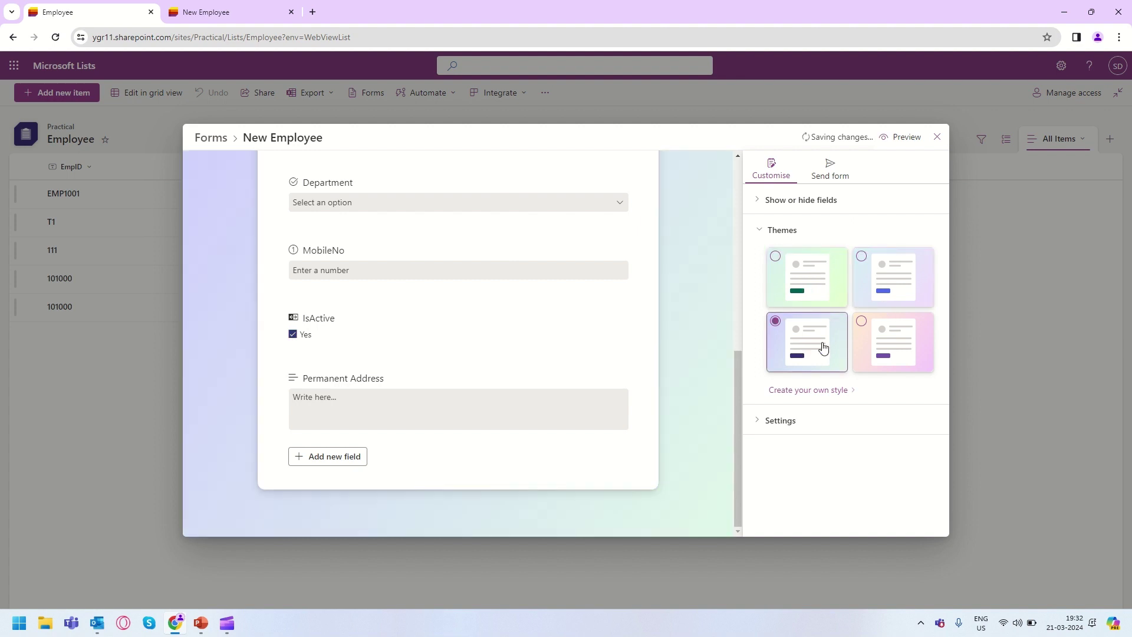
pyautogui.click(885, 346)
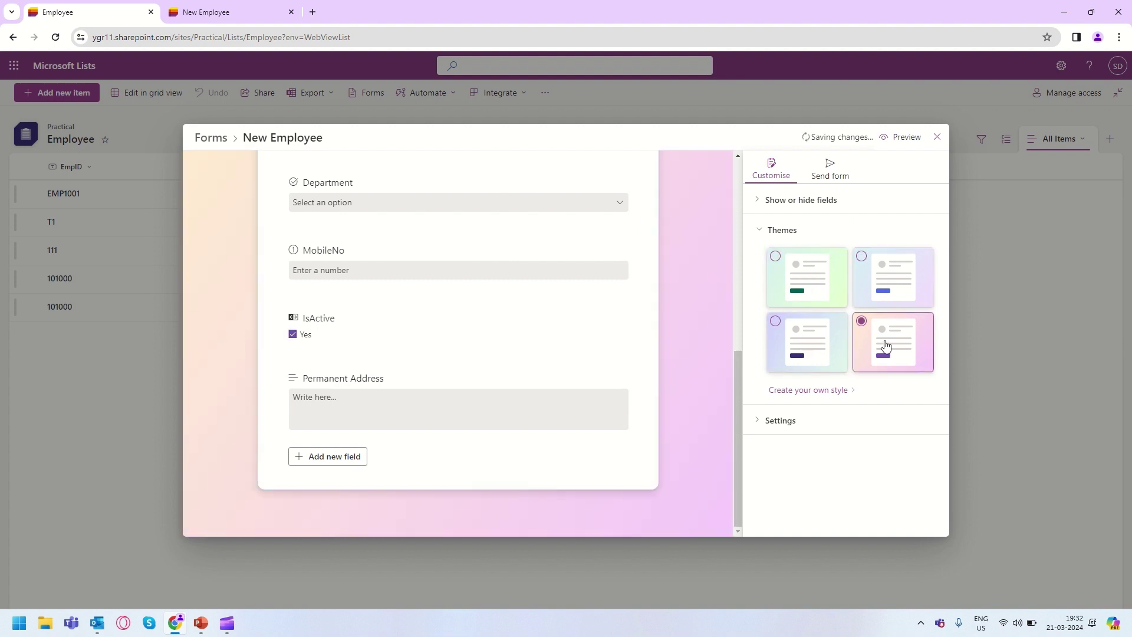
pyautogui.click(776, 391)
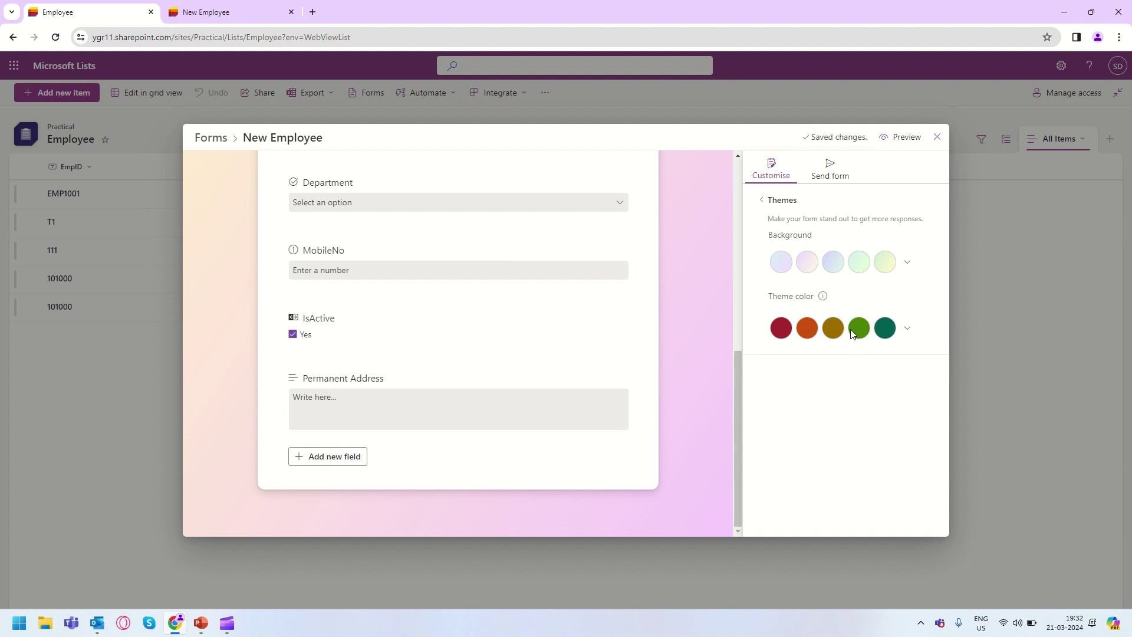
pyautogui.click(762, 202)
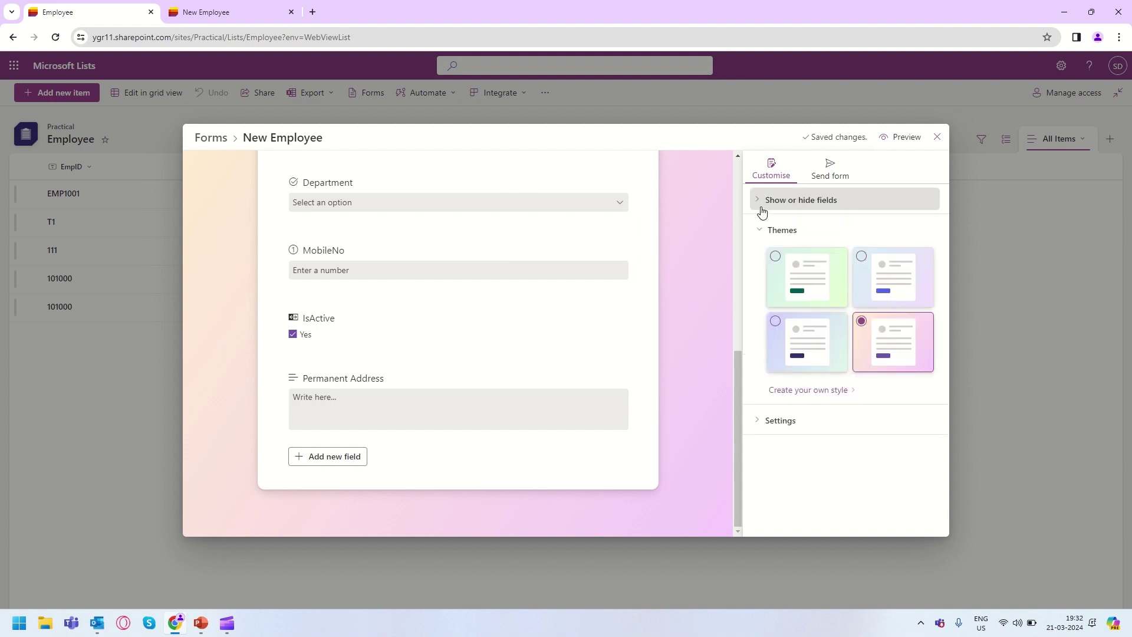
# Review the 'Thank you for submitting your response!' message, turning Accept responses off and back on.
pyautogui.click(760, 421)
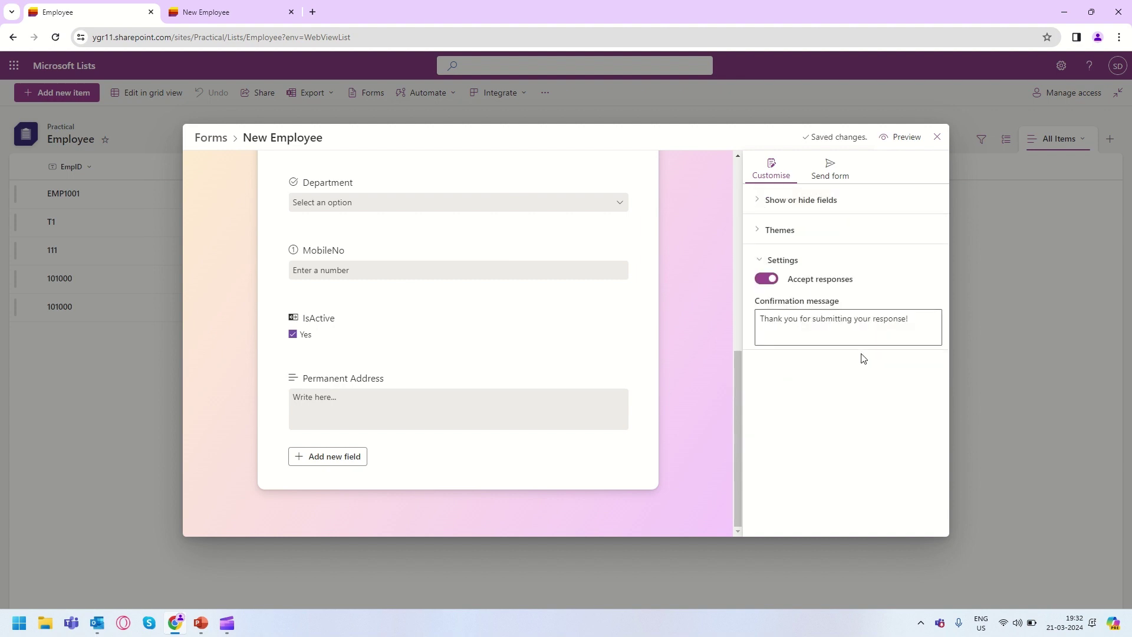
pyautogui.click(793, 322)
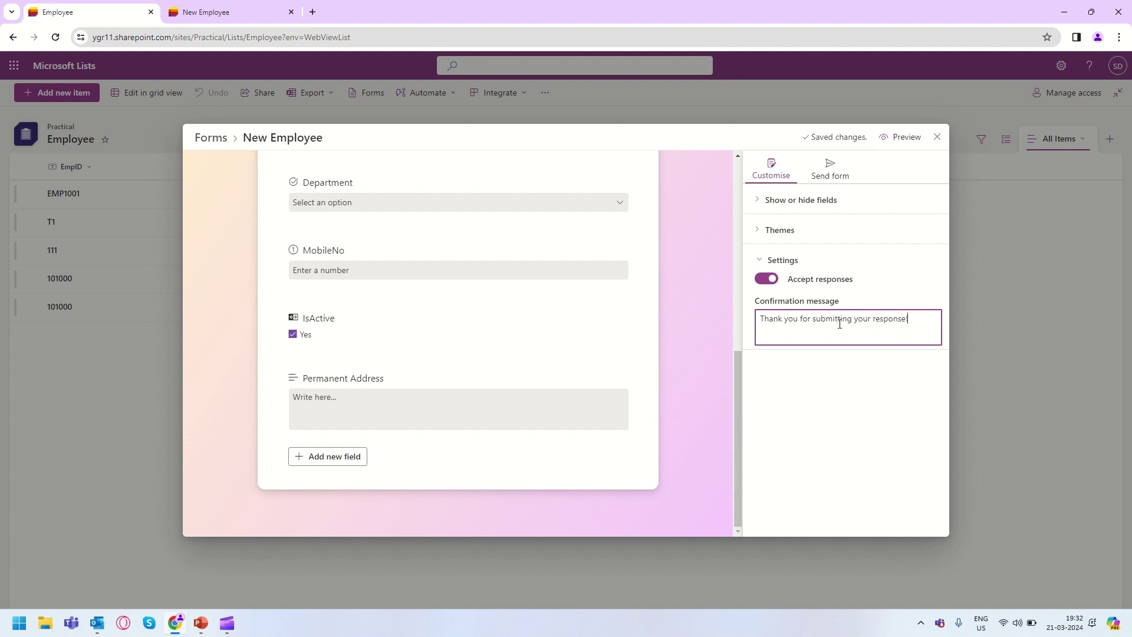
pyautogui.hotkey('ctrl', 'a')
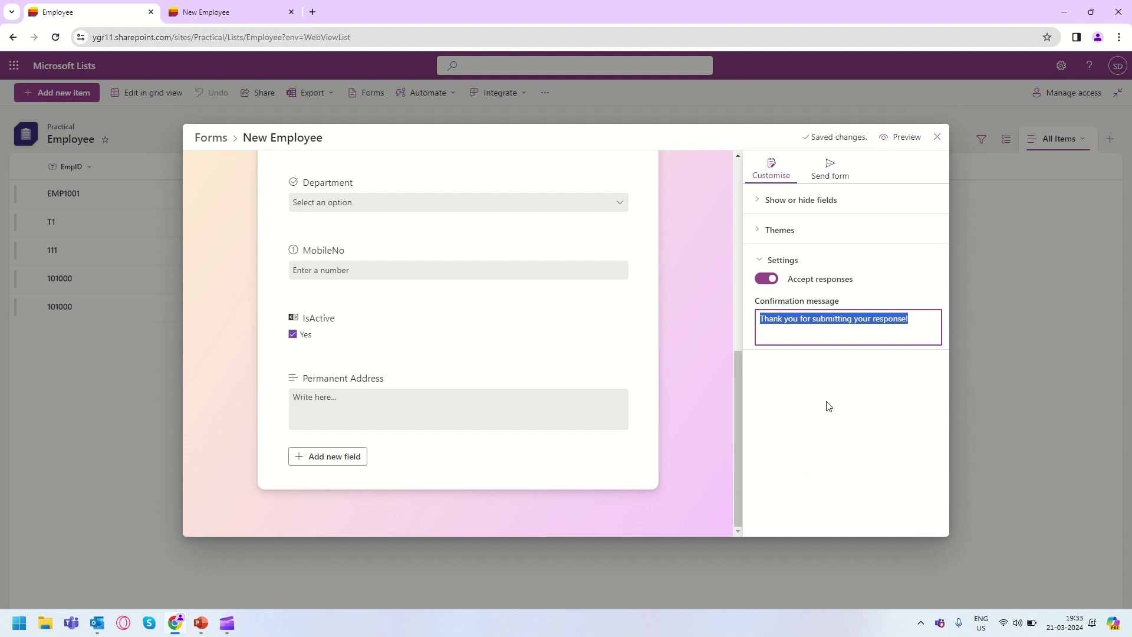
pyautogui.click(768, 278)
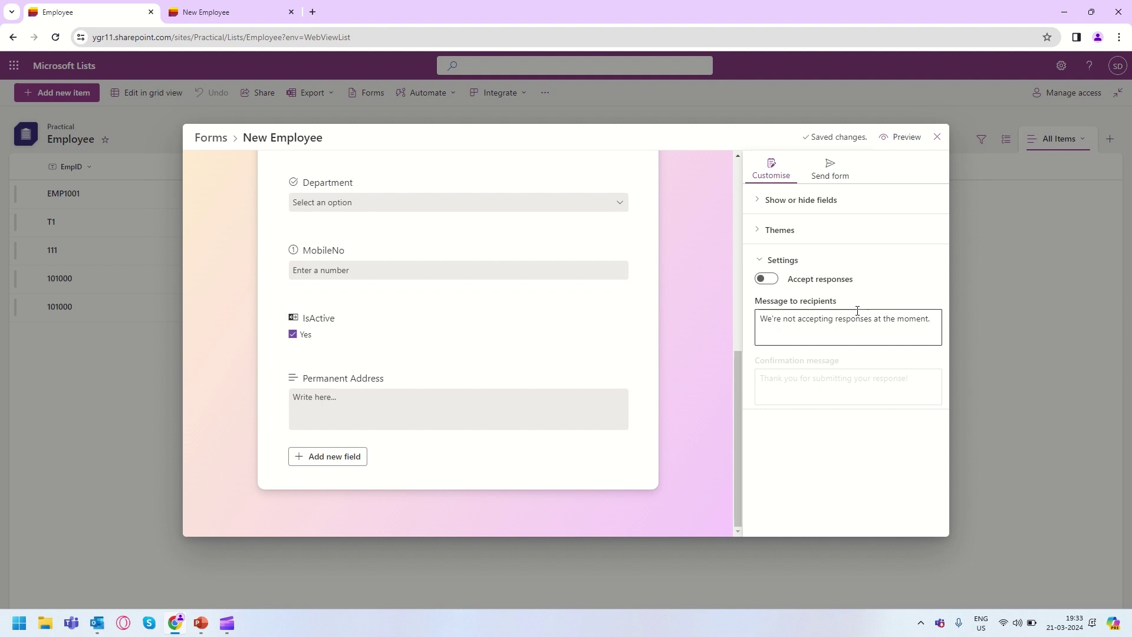
pyautogui.moveTo(761, 323); pyautogui.dragTo(916, 321)
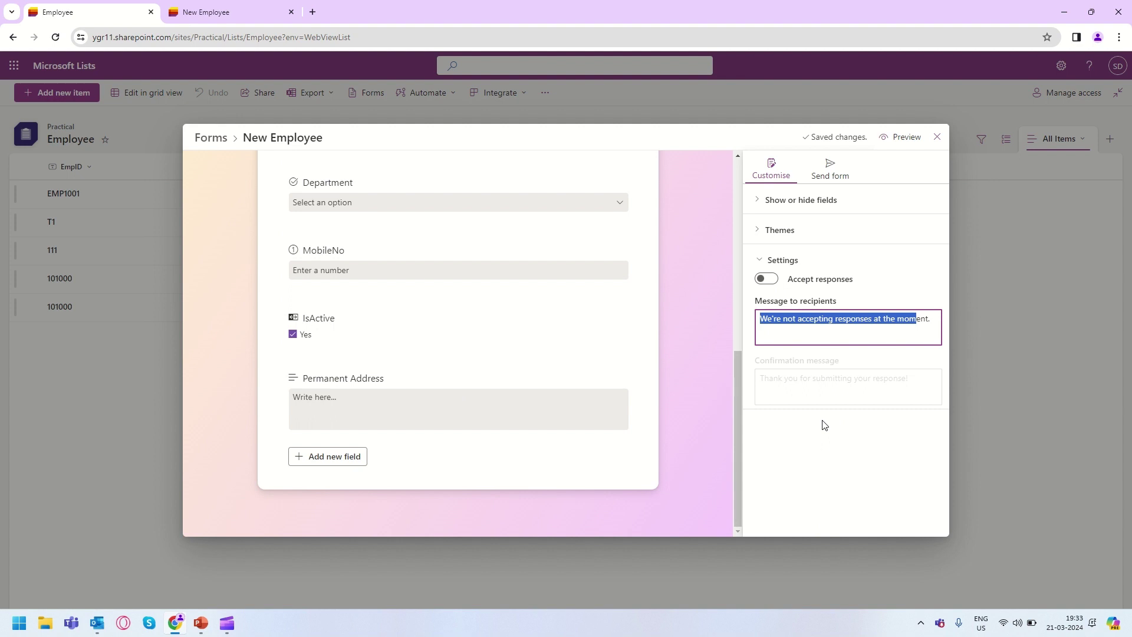
pyautogui.click(766, 278)
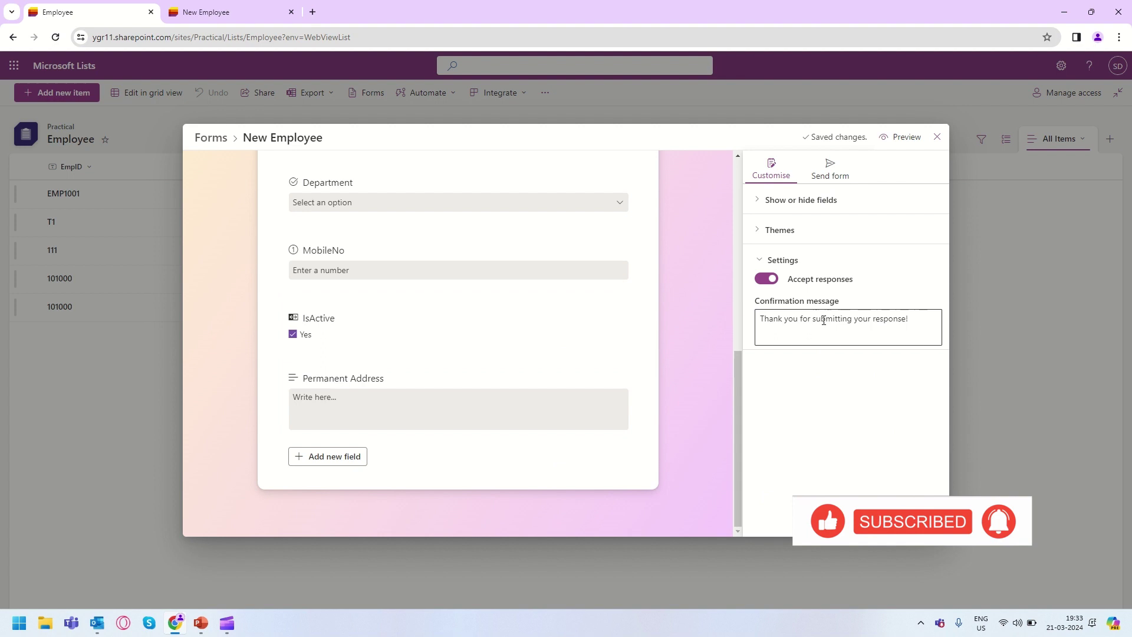
# Copy the form's share link from Send form and load it in the New Employee tab.
pyautogui.click(844, 174)
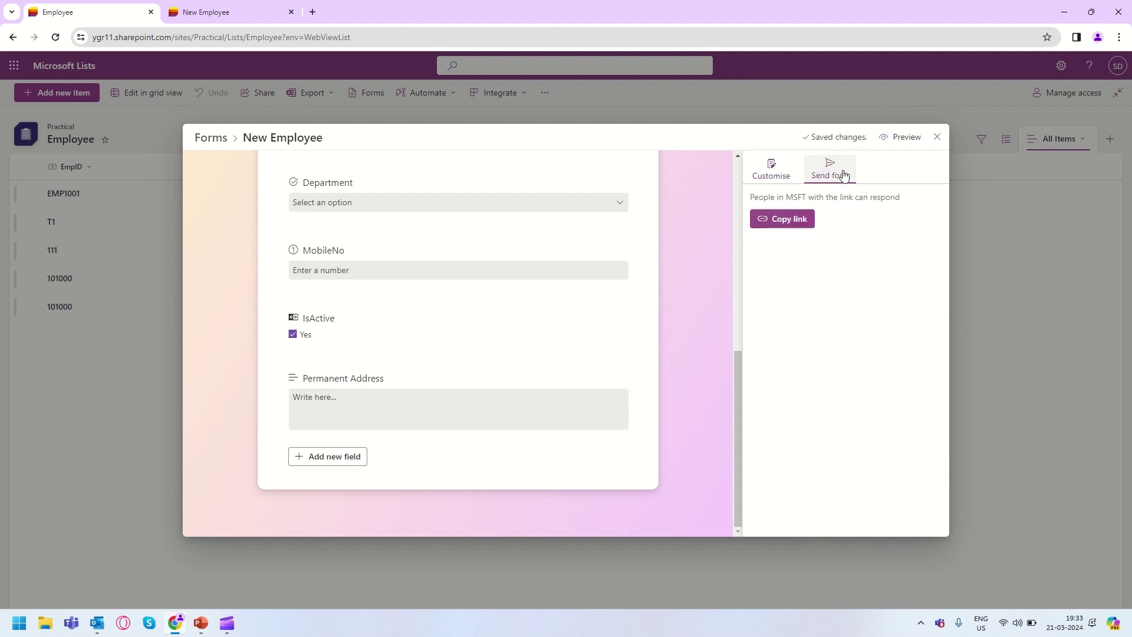
pyautogui.click(786, 223)
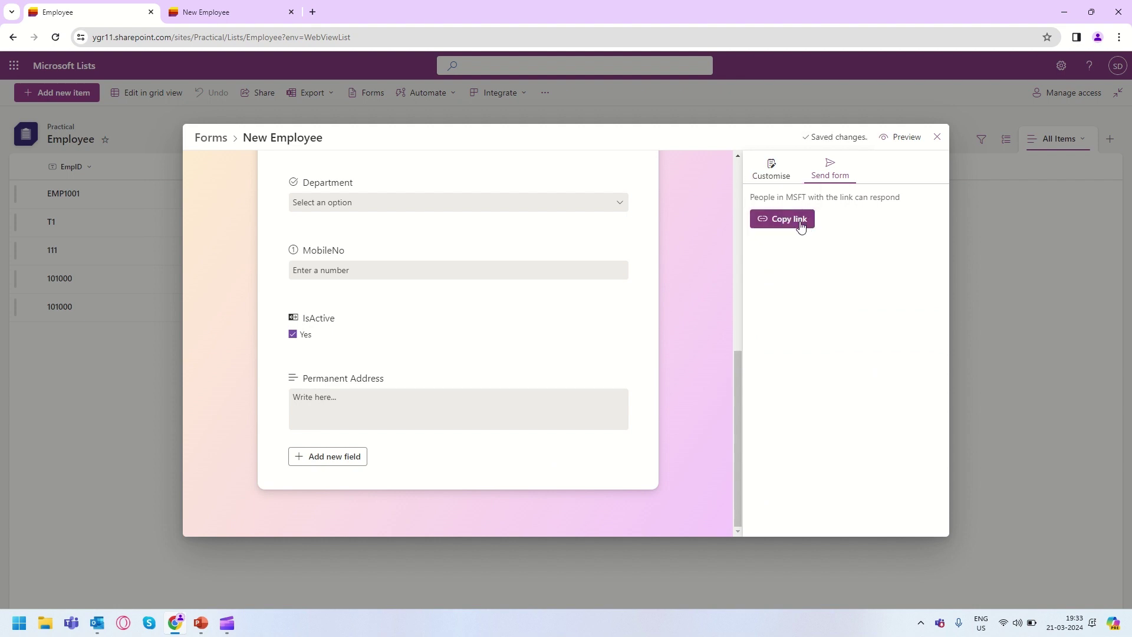
pyautogui.click(246, 18)
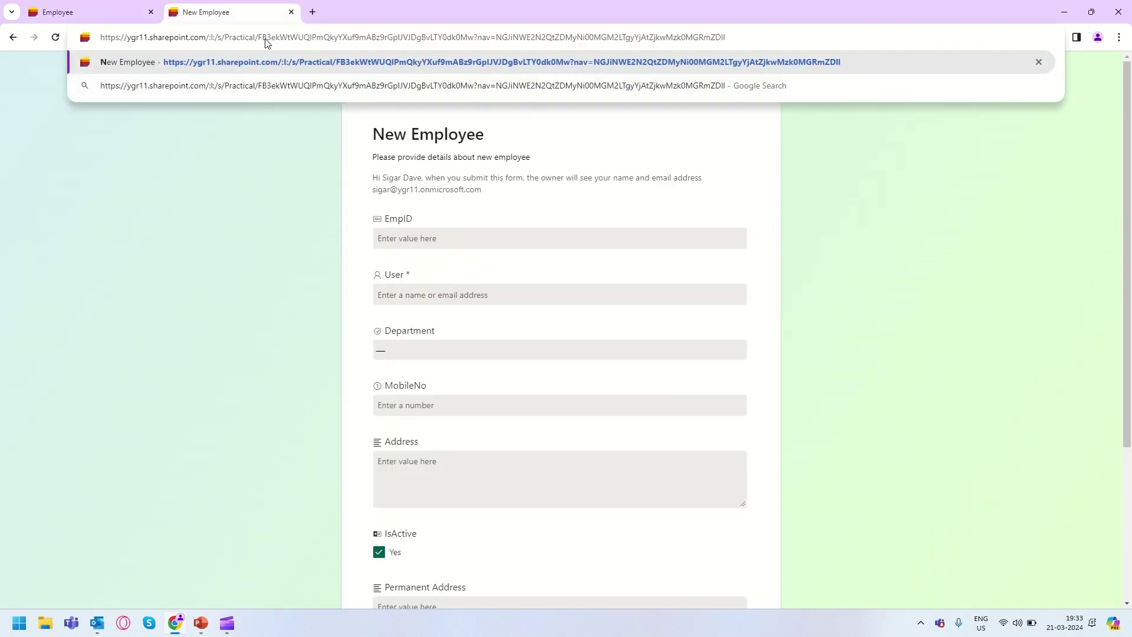
pyautogui.press('Return')
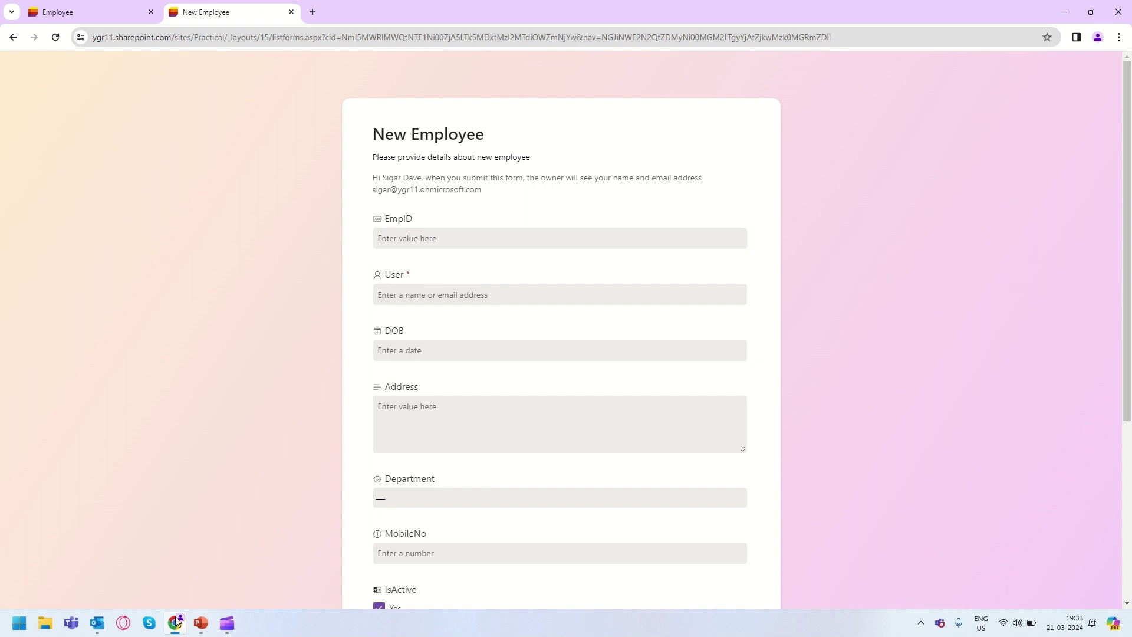
pyautogui.moveTo(178, 623)
# Open a new Chrome incognito window from the taskbar and paste the form link into it.
pyautogui.rightClick(177, 625)
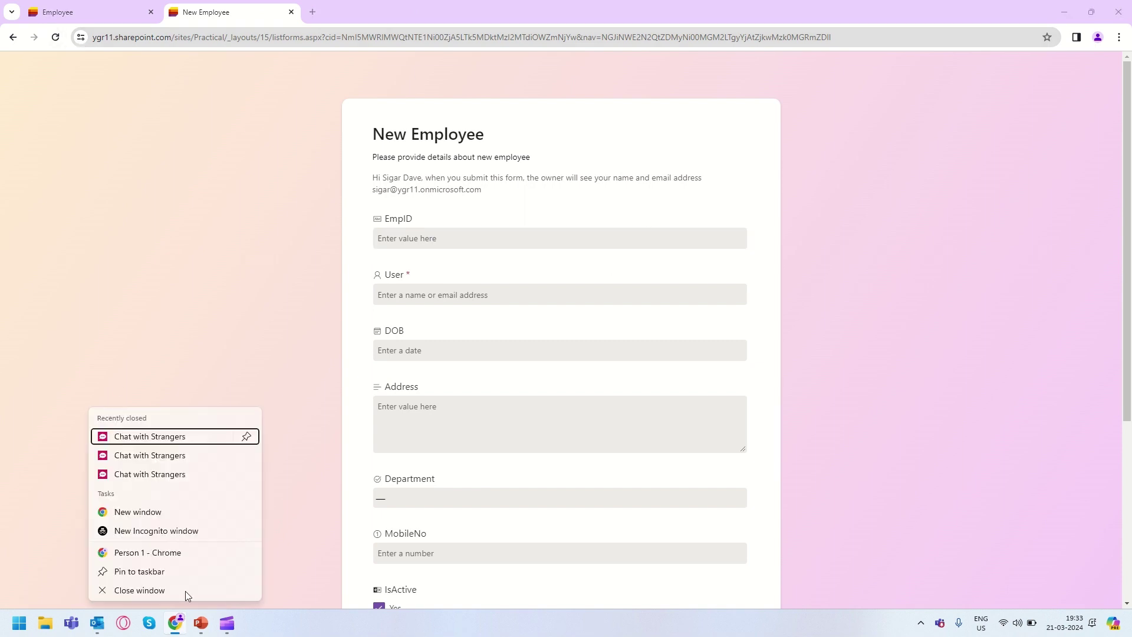
pyautogui.click(155, 532)
pyautogui.write('ygr11.sharepo')
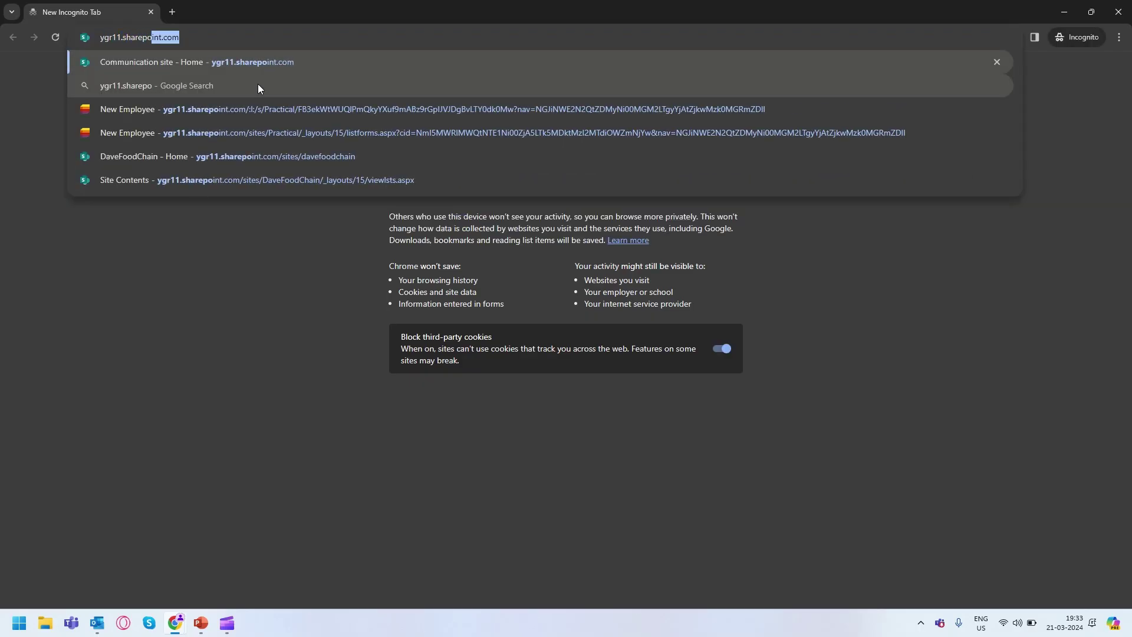
pyautogui.press('BackSpace')
pyautogui.press('BackSpace')
pyautogui.press('BackSpace')
pyautogui.press('BackSpace')
pyautogui.press('BackSpace')
pyautogui.hotkey('ctrl', 'a')
pyautogui.hotkey('ctrl', 'v')
pyautogui.press('Return')
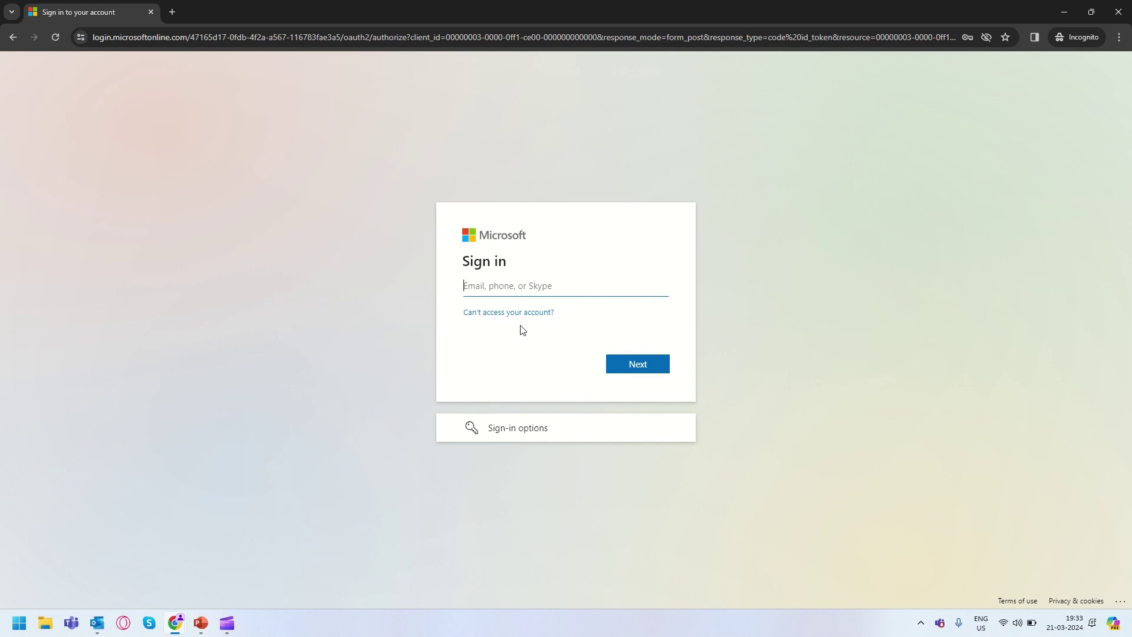
# Sign in with another account's e-mail and password to reach the form.
pyautogui.click(542, 287)
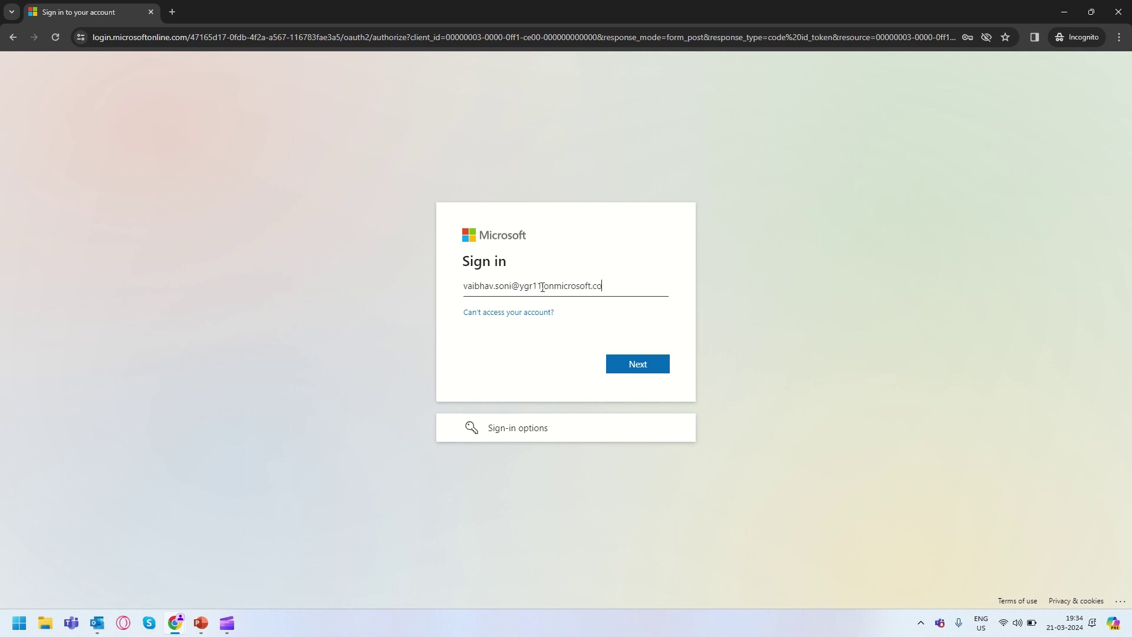
pyautogui.press('Return')
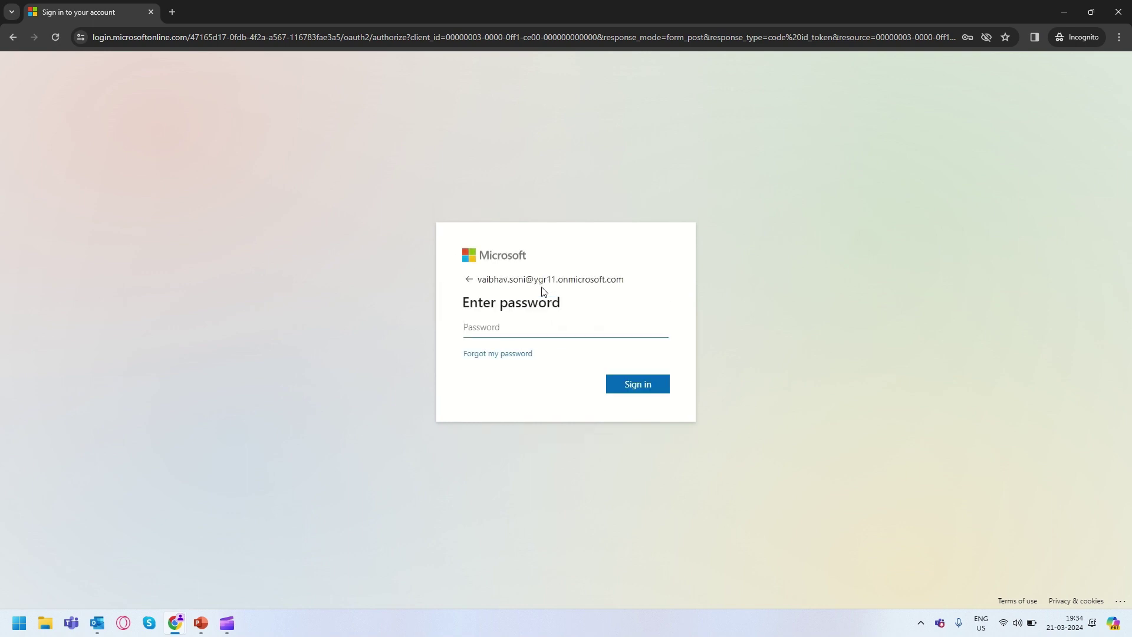
pyautogui.write('•••••••••••')
pyautogui.press('Return')
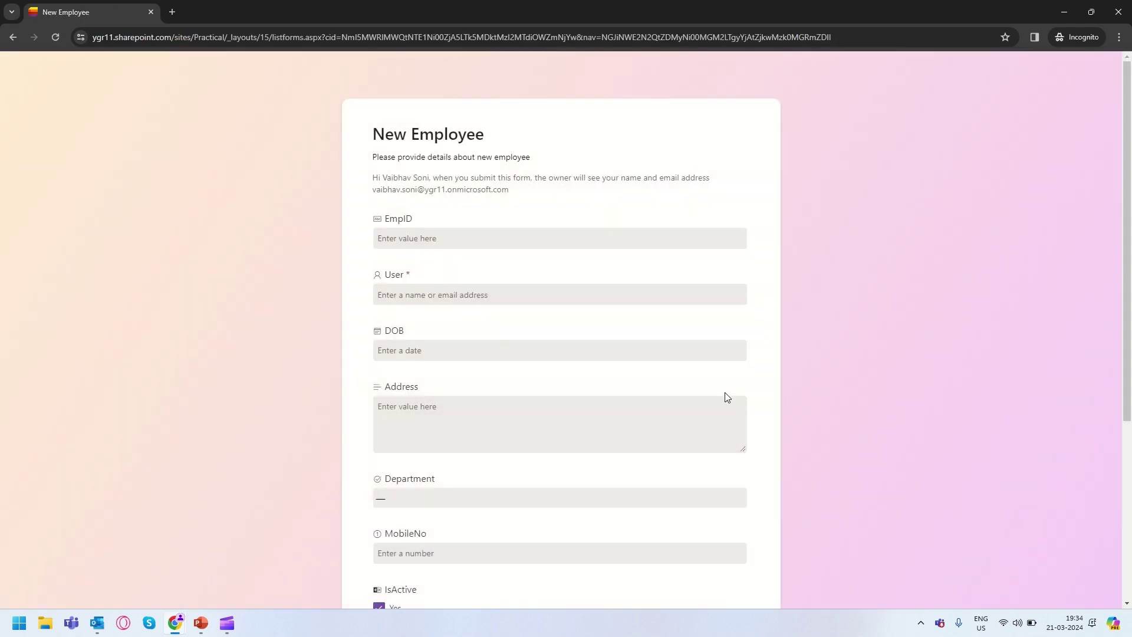
# Enter EmpID 1022 and choose the suggested person in the User field.
pyautogui.moveTo(382, 177); pyautogui.dragTo(439, 179)
pyautogui.scroll(-5, 632, 358)
pyautogui.scroll(5, 632, 359)
pyautogui.click(424, 231)
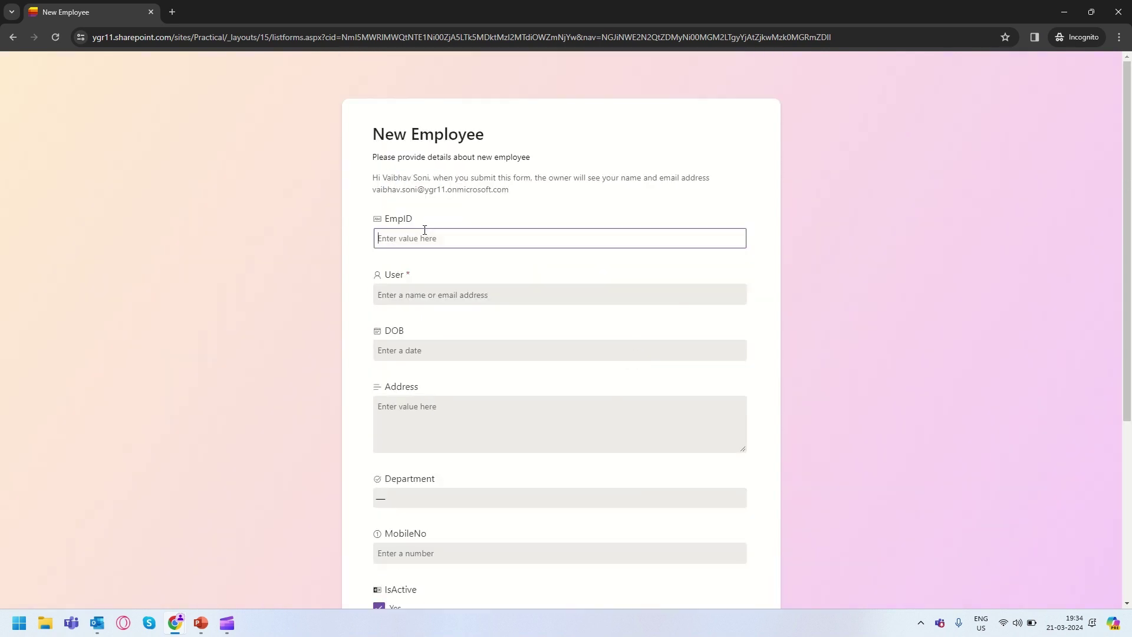
pyautogui.write('S')
pyautogui.press('BackSpace')
pyautogui.press('BackSpace')
pyautogui.press('BackSpace')
pyautogui.press('BackSpace')
pyautogui.press('BackSpace')
pyautogui.write('1022')
pyautogui.press('Tab')
pyautogui.write('sigar')
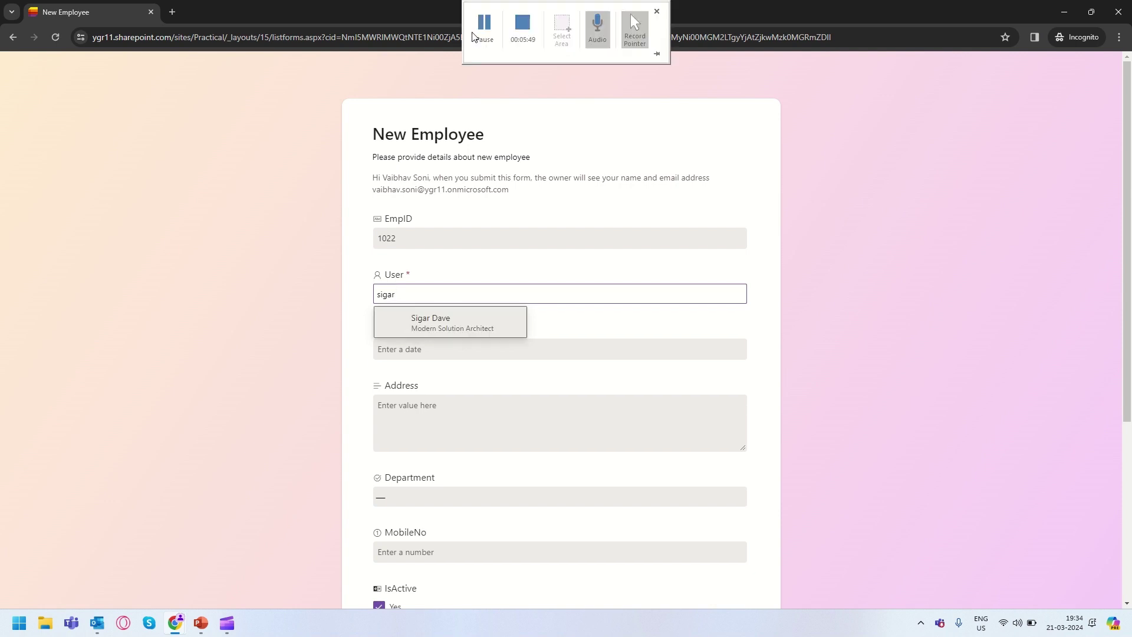
pyautogui.click(463, 326)
# Set DOB to 15 February 2024, Address to 'Test', and Department to IT.
pyautogui.click(417, 349)
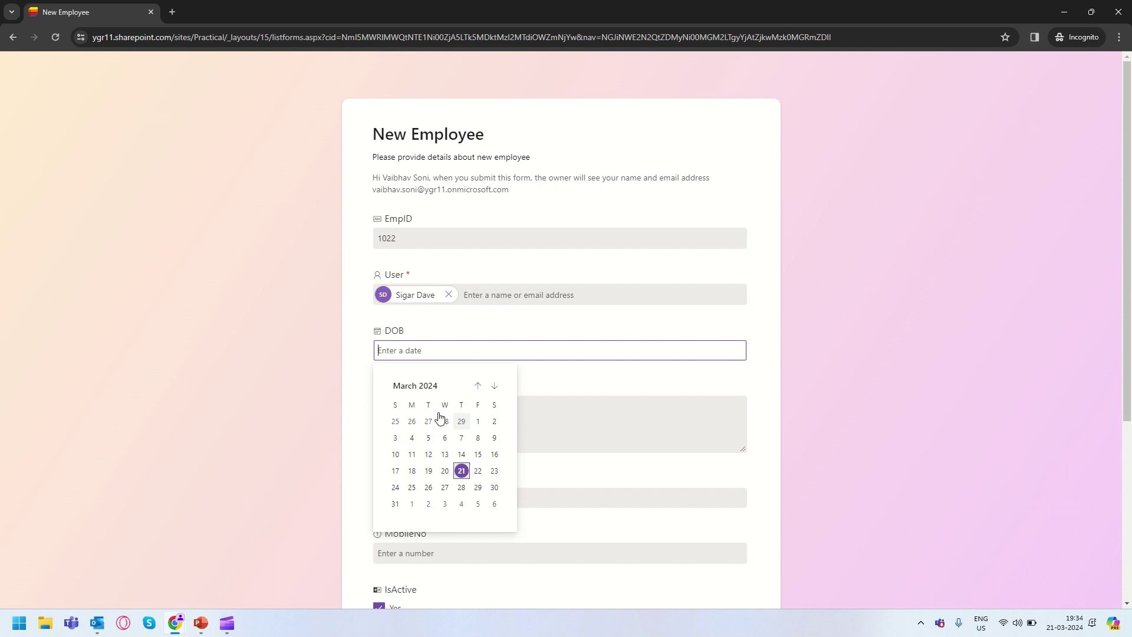
pyautogui.click(425, 386)
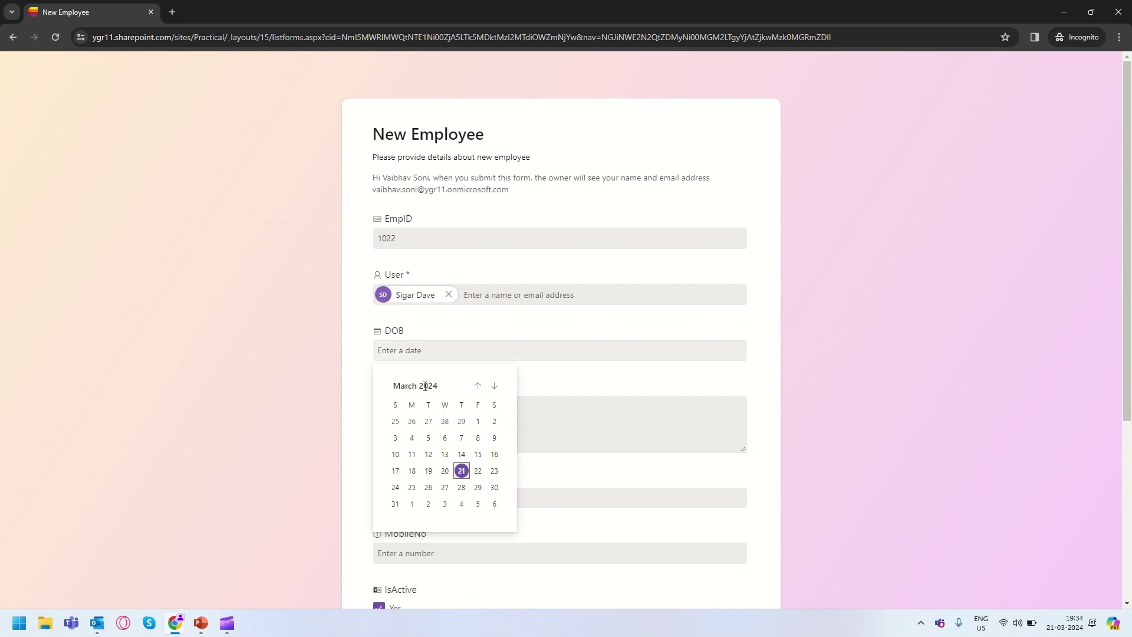
pyautogui.click(478, 386)
pyautogui.click(461, 454)
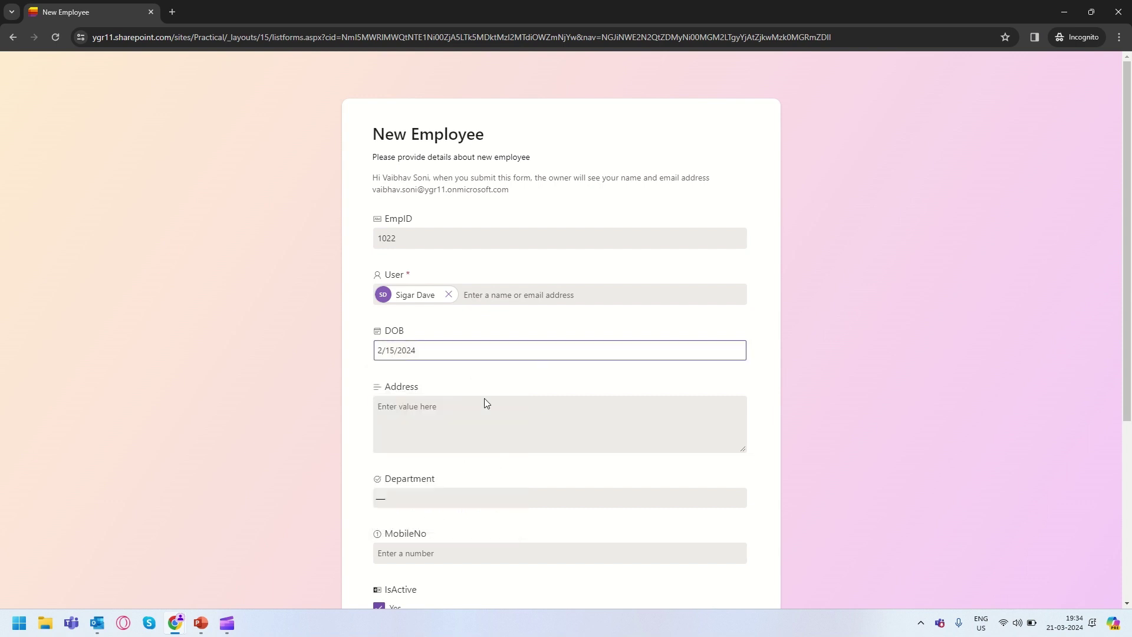
pyautogui.click(427, 432)
pyautogui.write('Test')
pyautogui.press('Tab')
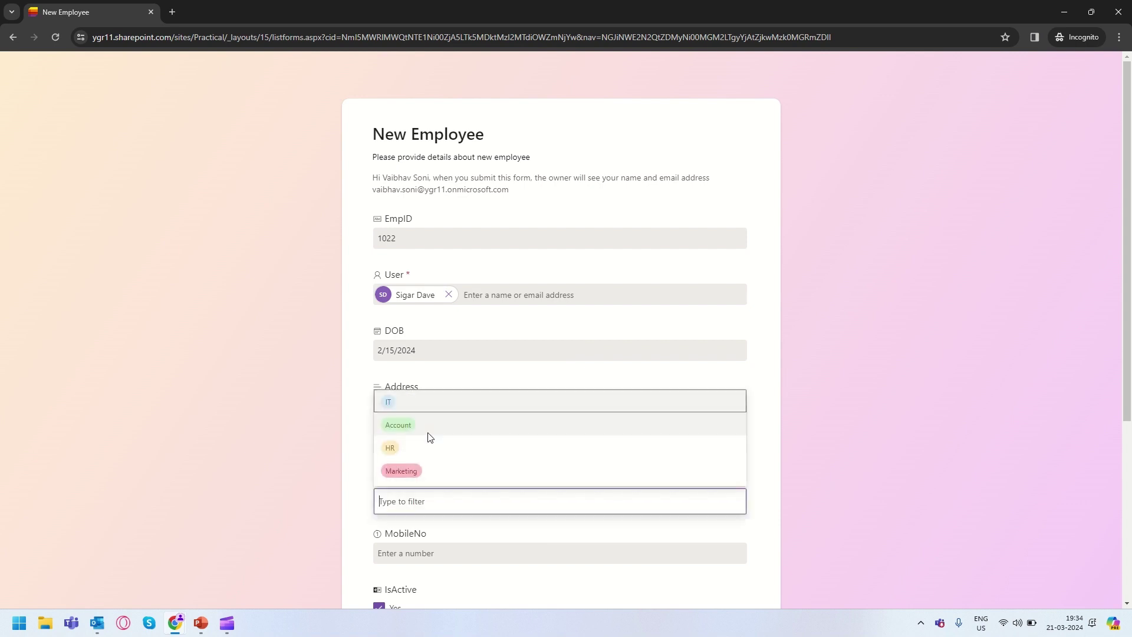
pyautogui.write('\\')
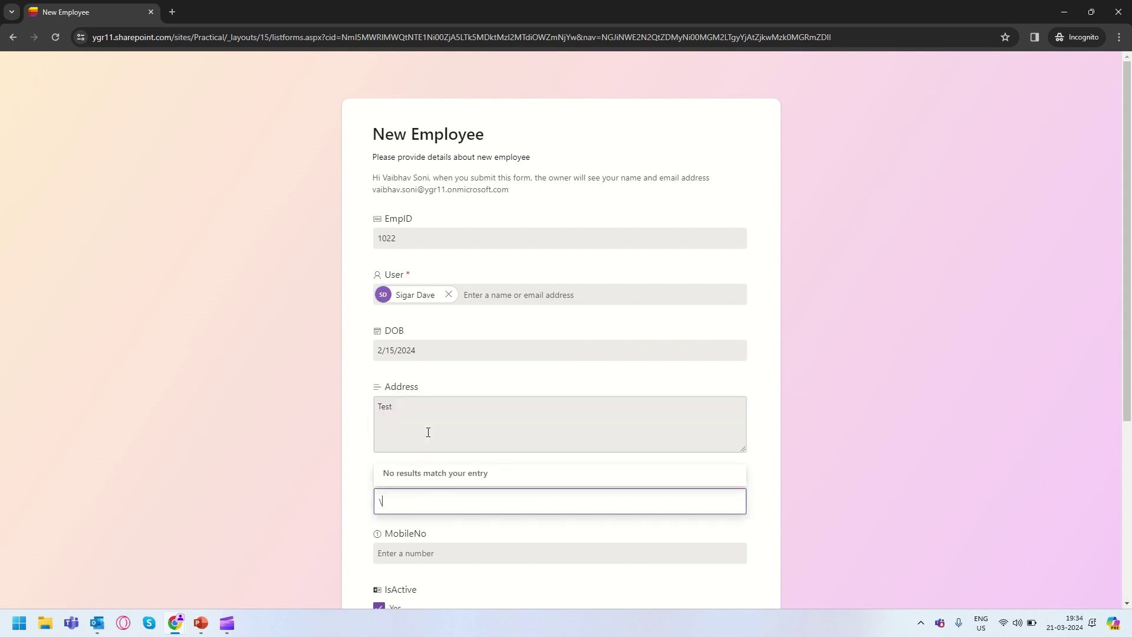
pyautogui.press('BackSpace')
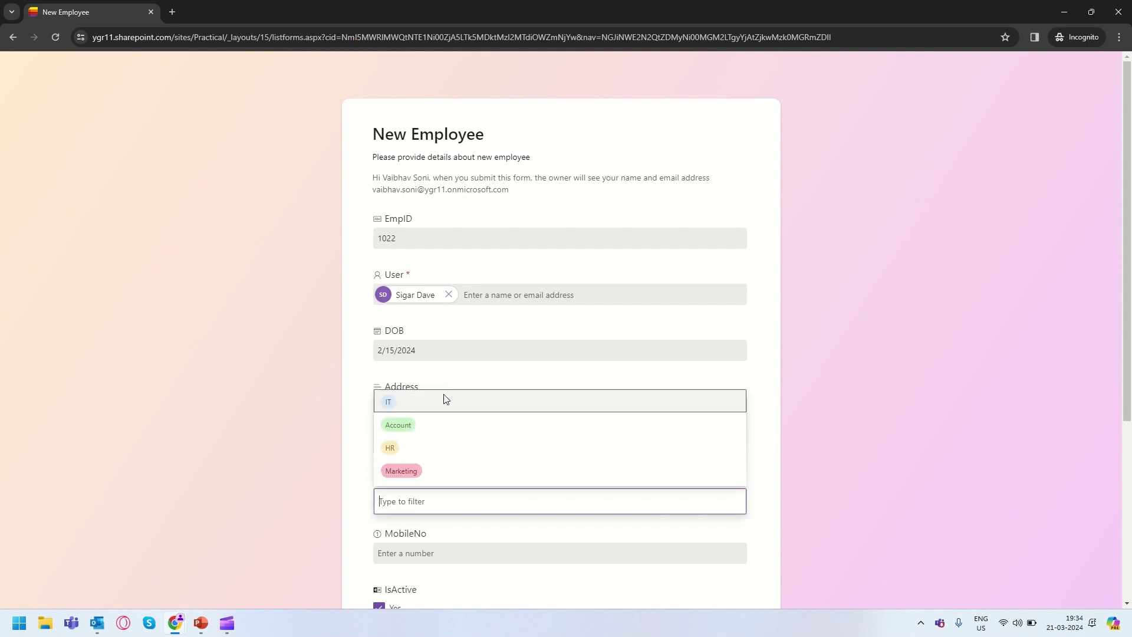
pyautogui.click(439, 399)
# Fill in the mobile number and permanent address, then submit the form.
pyautogui.scroll(-2, 560, 442)
pyautogui.click(433, 456)
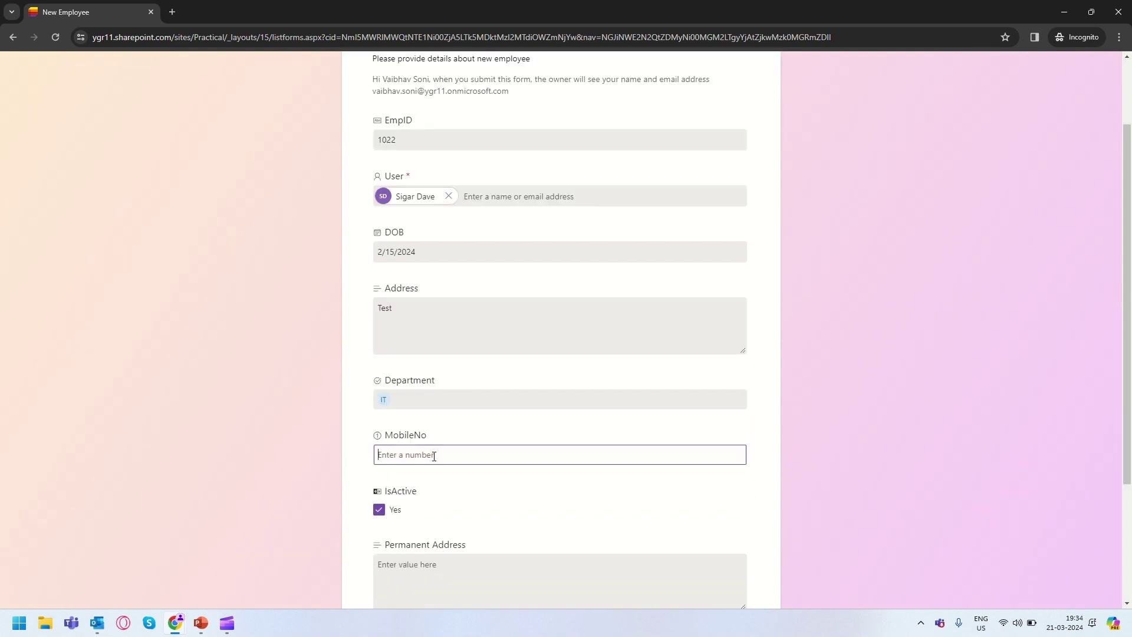
pyautogui.write('84848451')
pyautogui.click(556, 468)
pyautogui.scroll(-3, 565, 455)
pyautogui.click(398, 386)
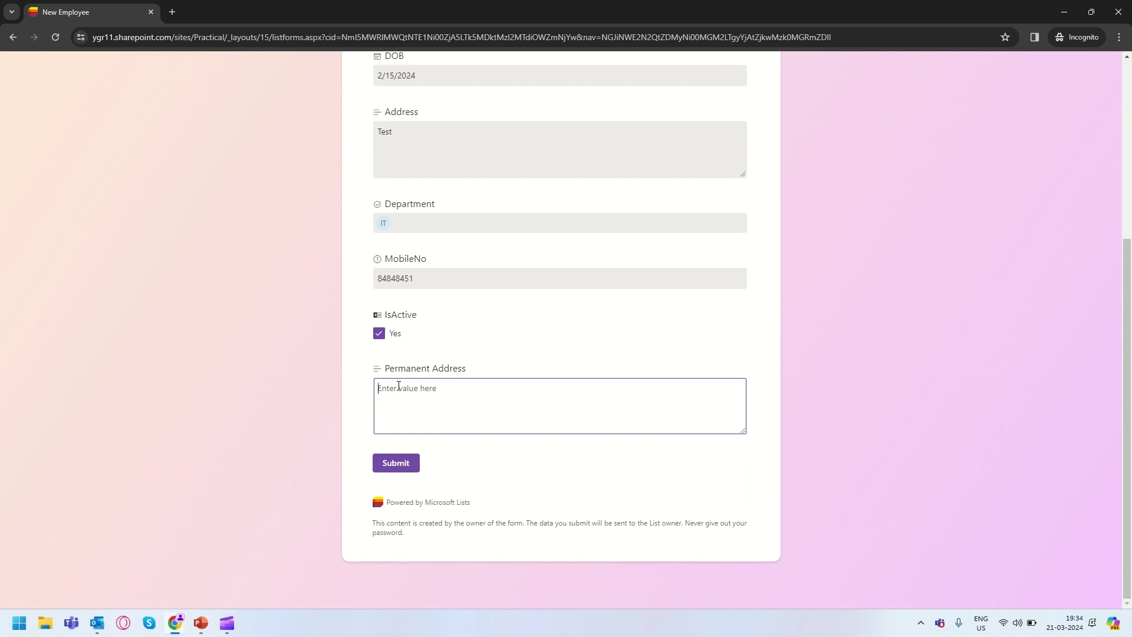
pyautogui.write('test')
pyautogui.click(403, 464)
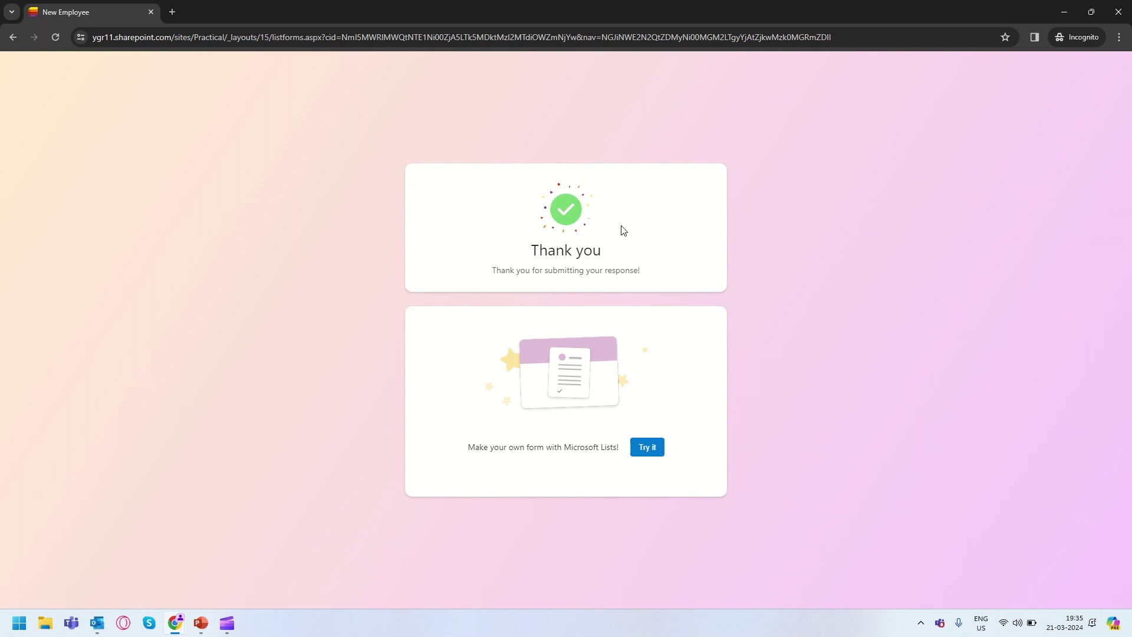
# Switch to the owner's window and open the Employee list showing the new 1022 row.
pyautogui.moveTo(487, 280); pyautogui.dragTo(657, 281)
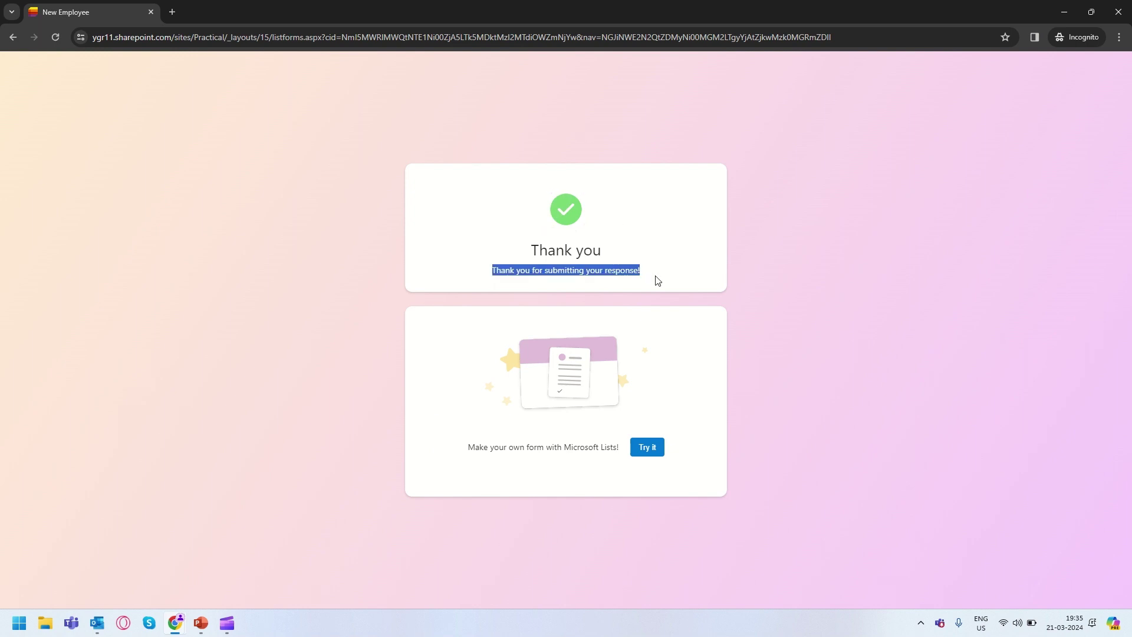
pyautogui.hotkey('alt', 'Tab')
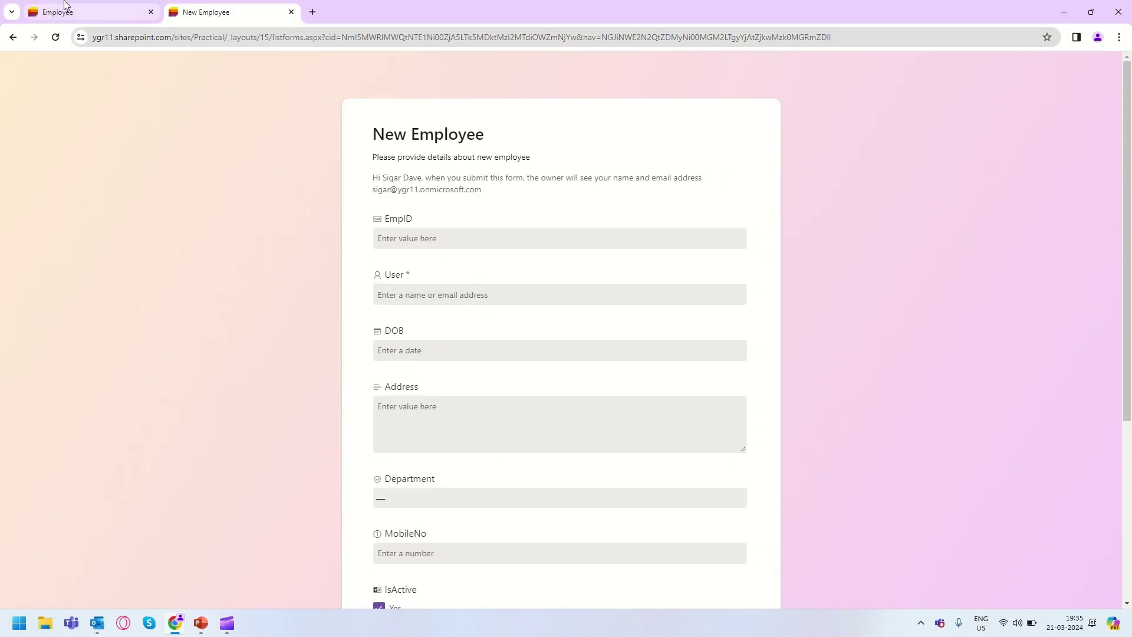
pyautogui.click(63, 8)
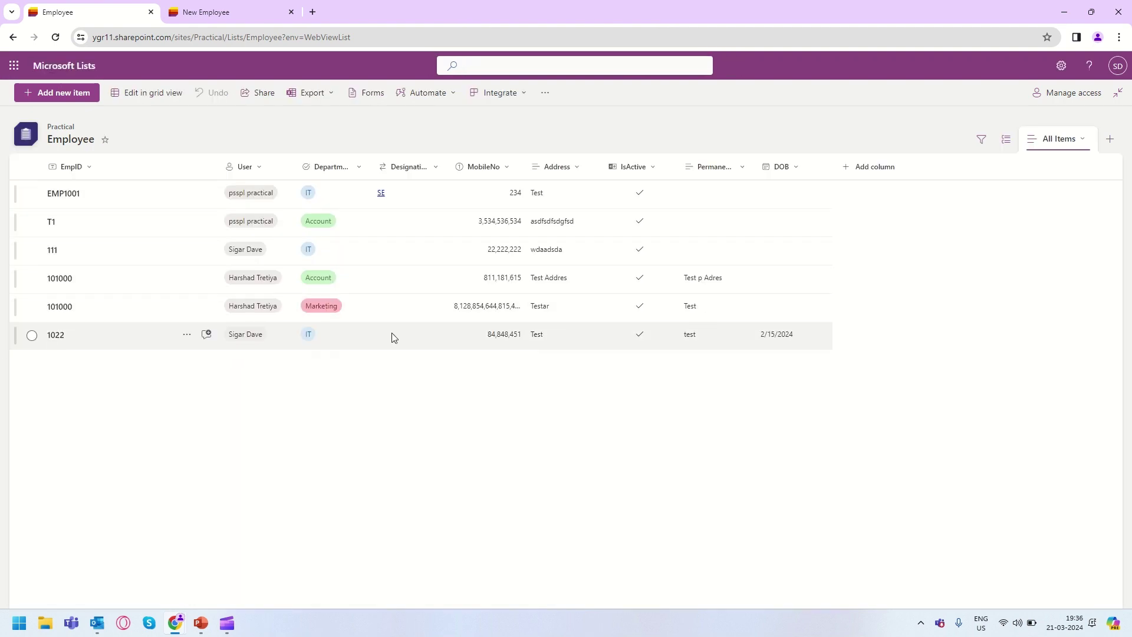
pyautogui.click(364, 96)
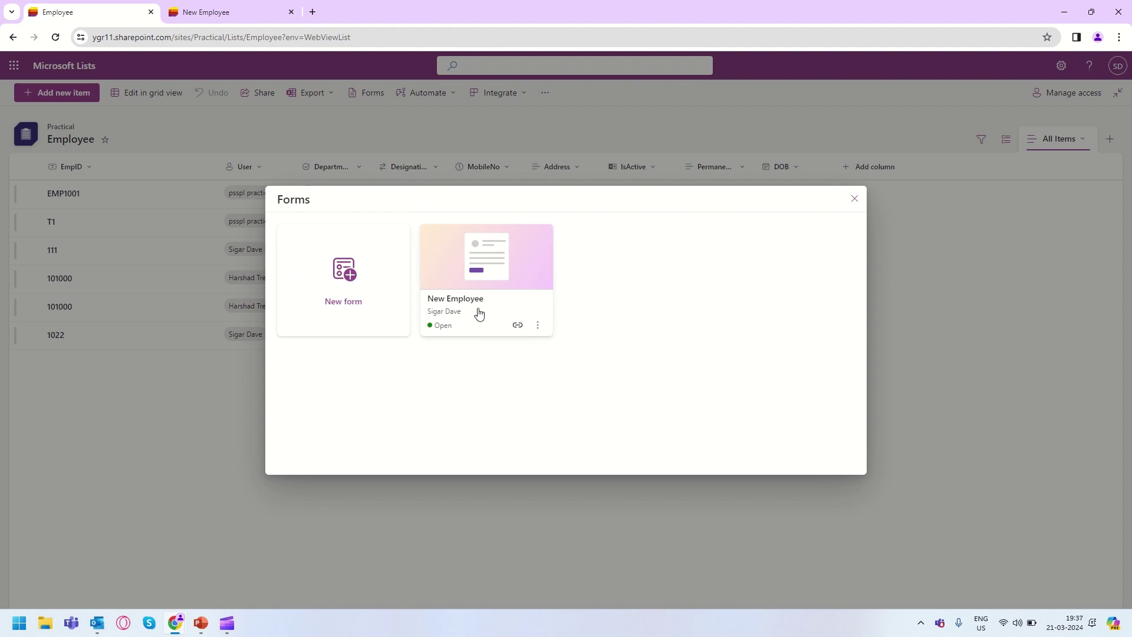
pyautogui.click(539, 328)
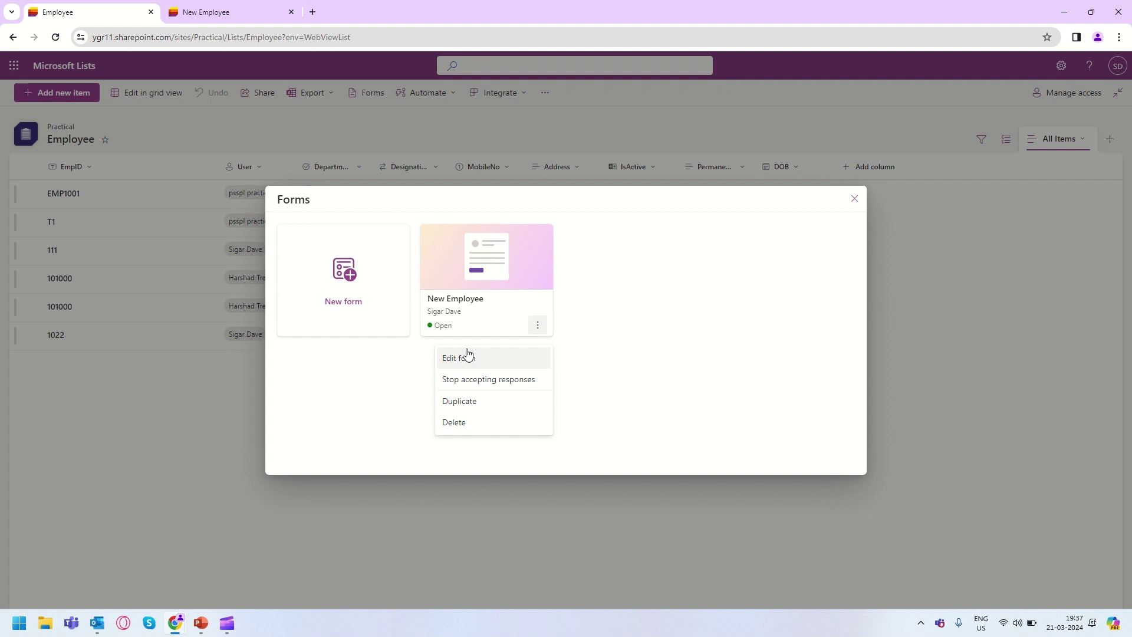
pyautogui.click(493, 360)
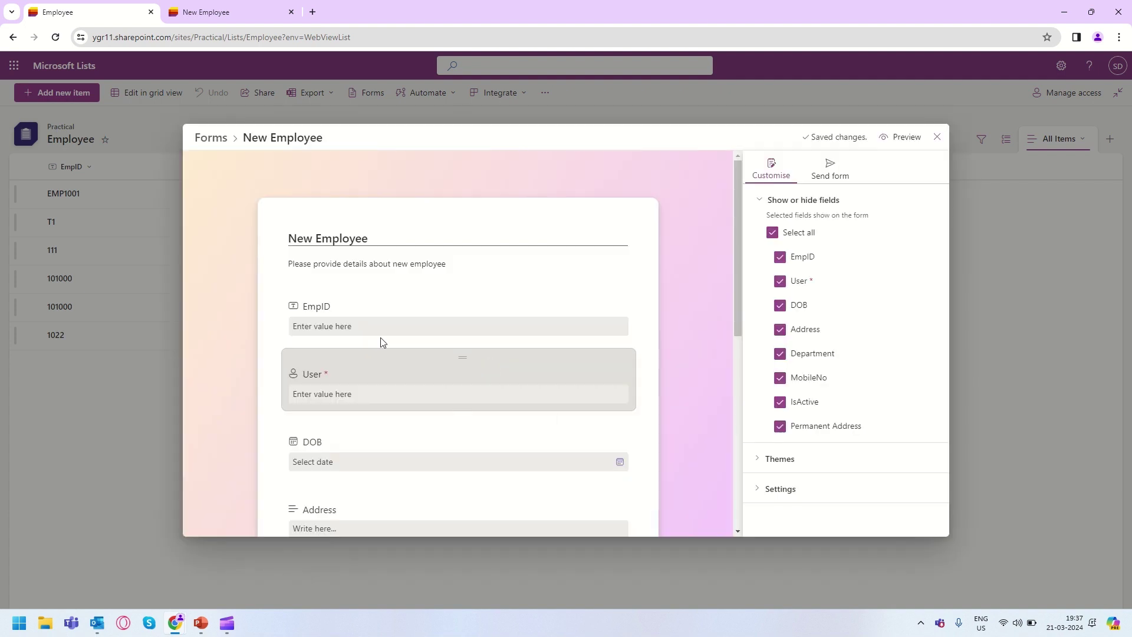
pyautogui.scroll(-5, 401, 336)
pyautogui.scroll(5, 419, 333)
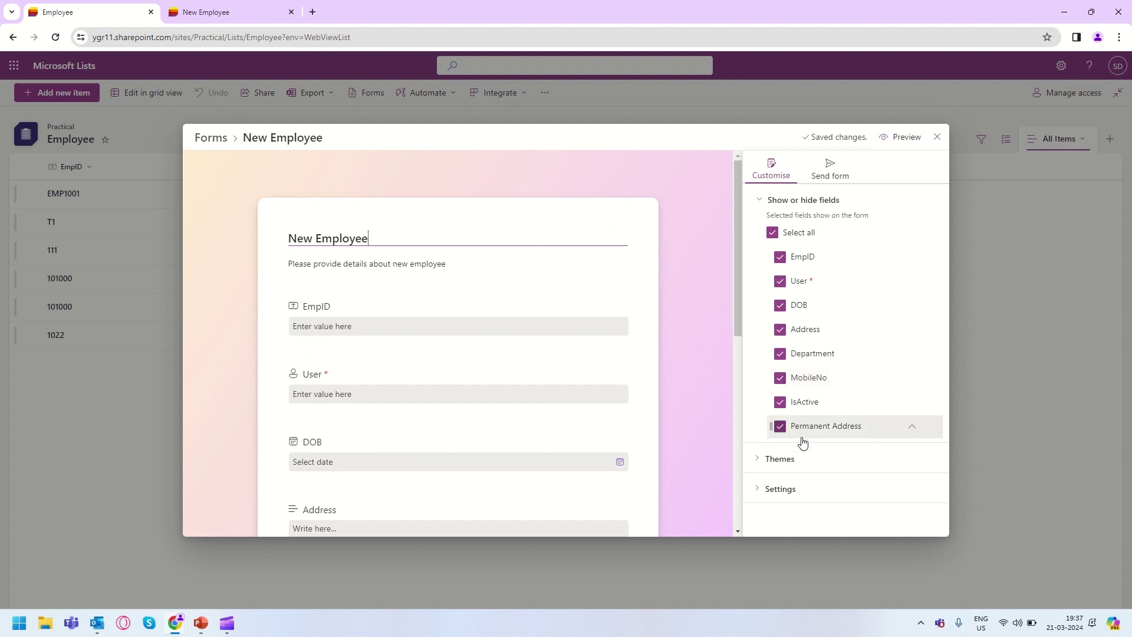
pyautogui.scroll(-5, 417, 410)
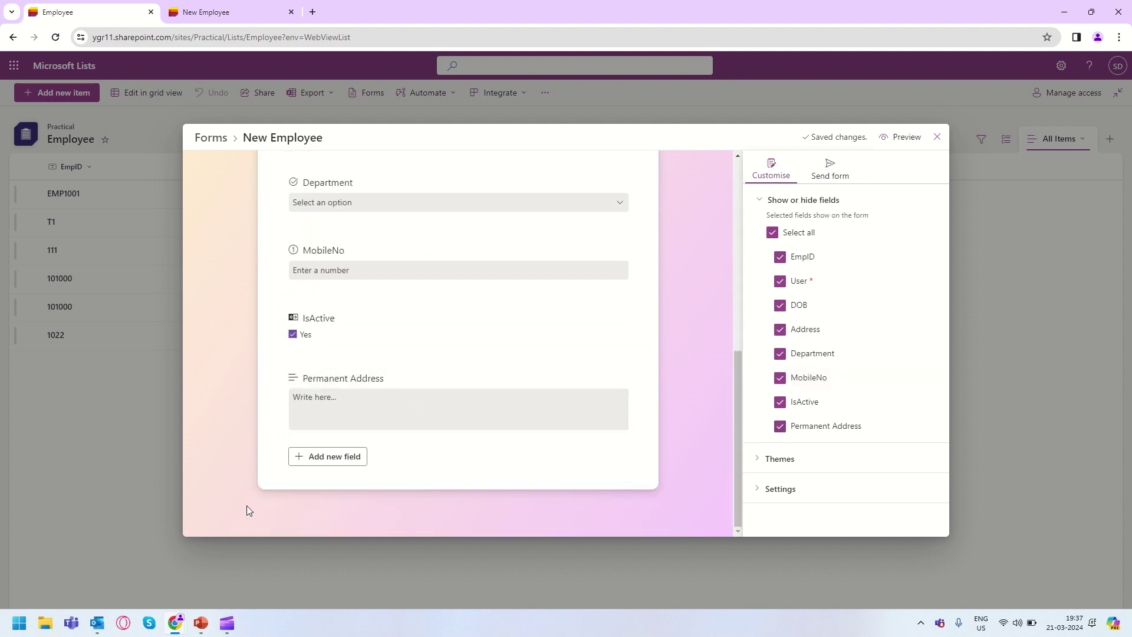
pyautogui.scroll(5, 422, 399)
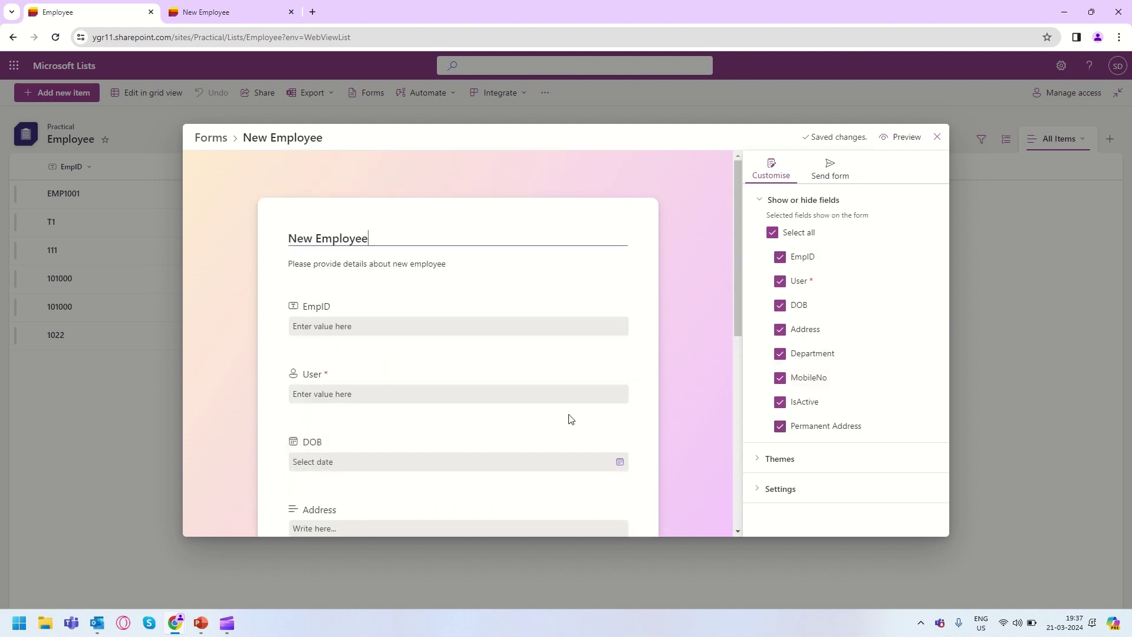
pyautogui.scroll(-2, 460, 407)
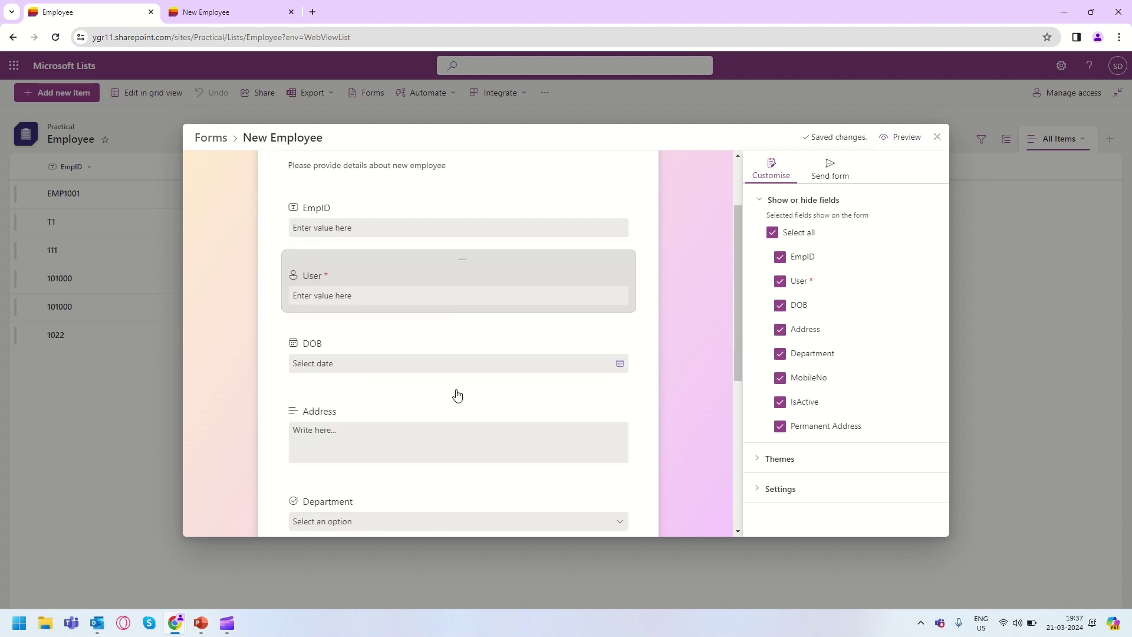
pyautogui.scroll(-3, 457, 393)
pyautogui.scroll(5, 450, 388)
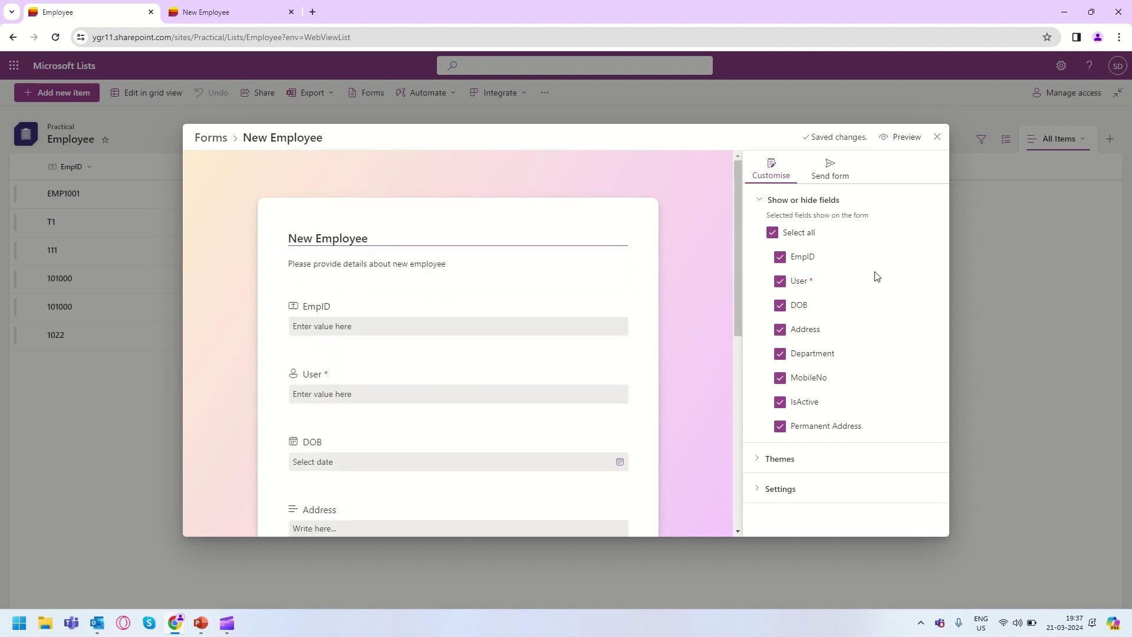
# From the Forms list, stop the New Employee form accepting responses and confirm.
pyautogui.click(932, 141)
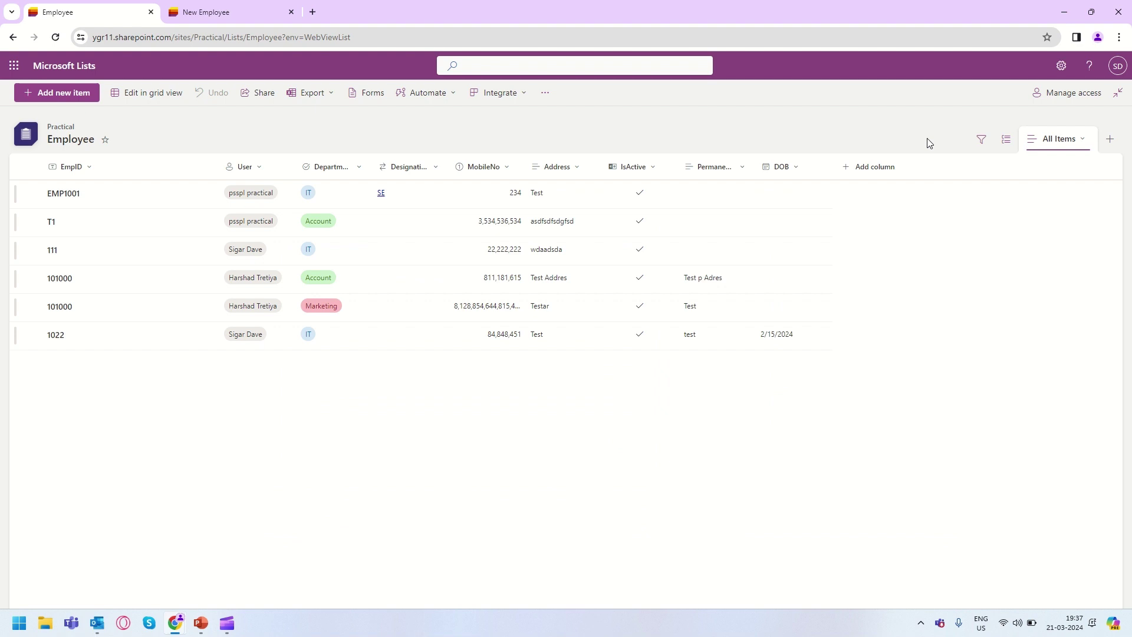
pyautogui.click(368, 93)
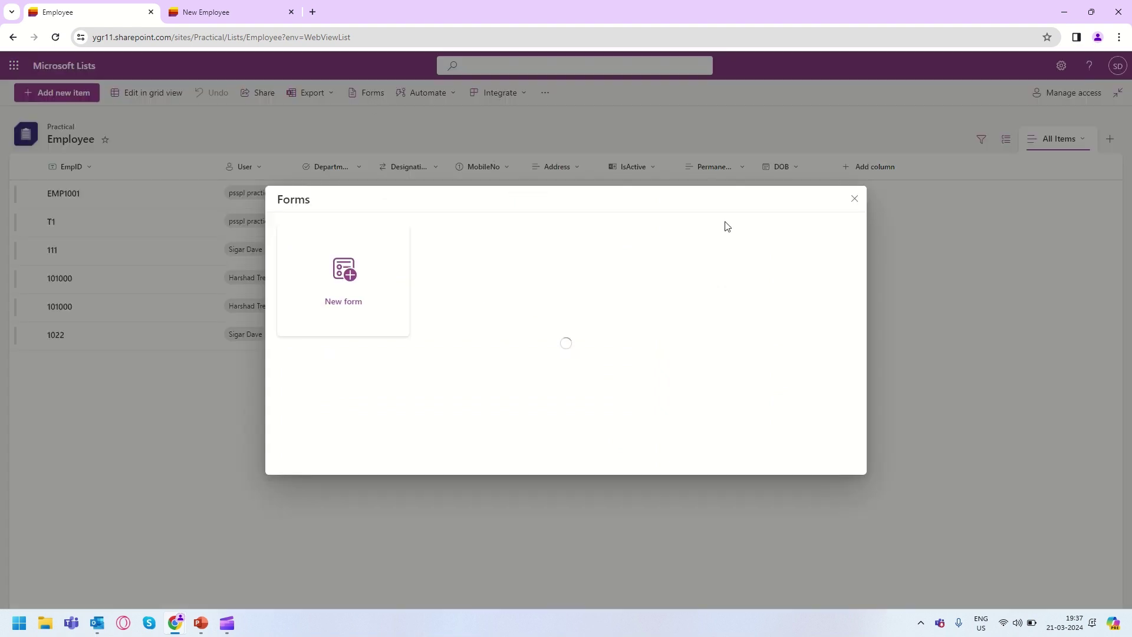
pyautogui.click(537, 326)
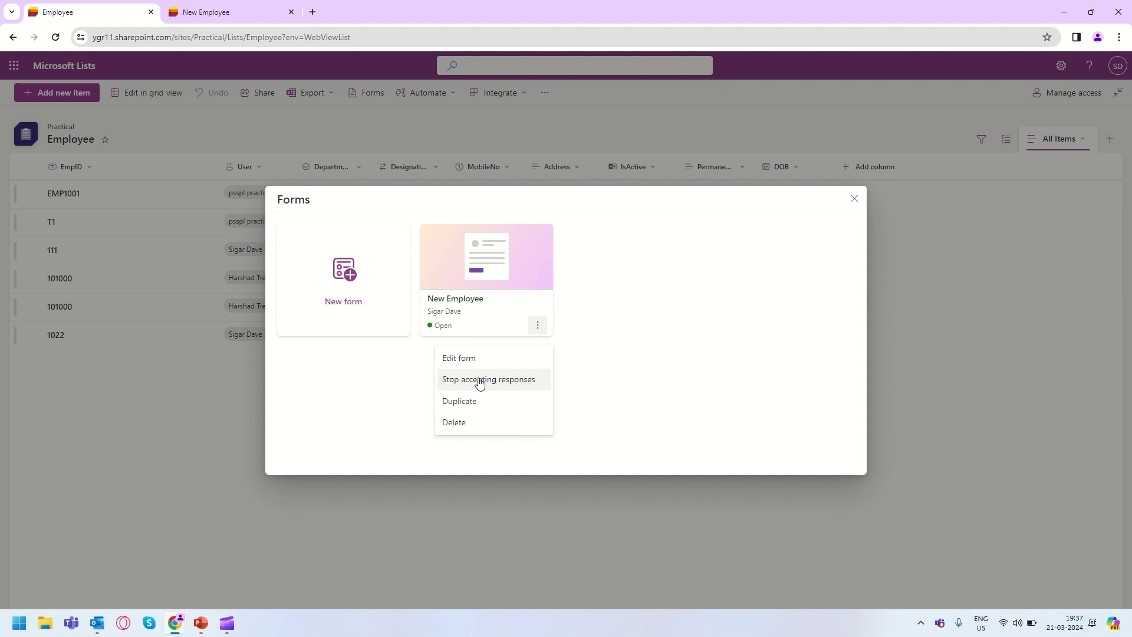
pyautogui.click(479, 381)
pyautogui.click(611, 359)
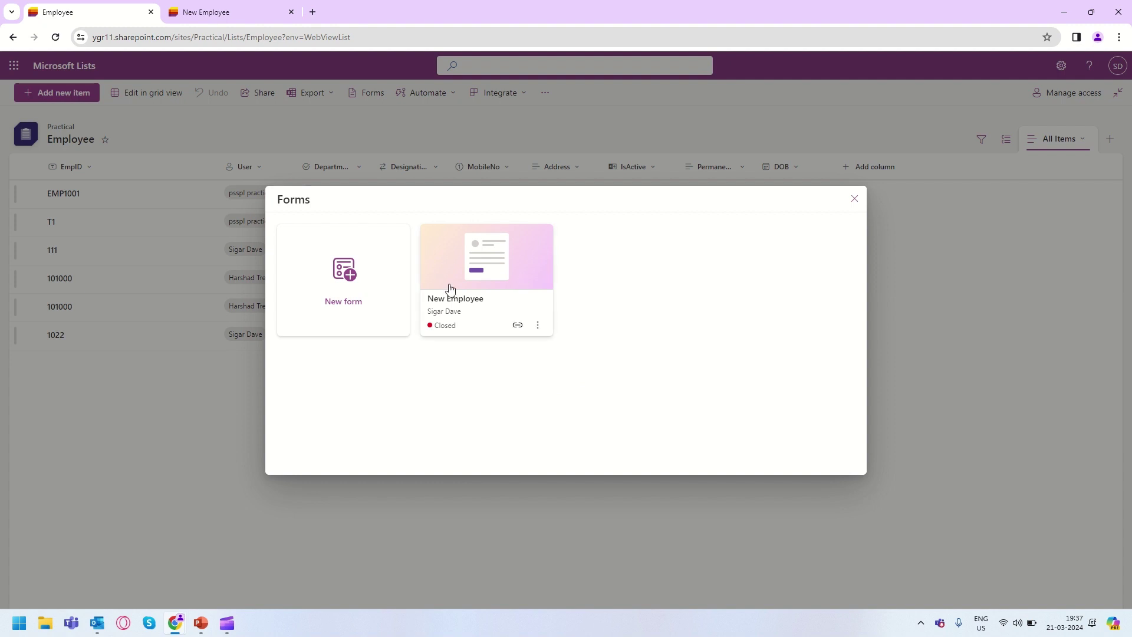
pyautogui.moveTo(455, 316)
# Reload the shared form link to show 'We're not accepting responses at the moment.'.
pyautogui.moveTo(185, 628)
pyautogui.click(277, 570)
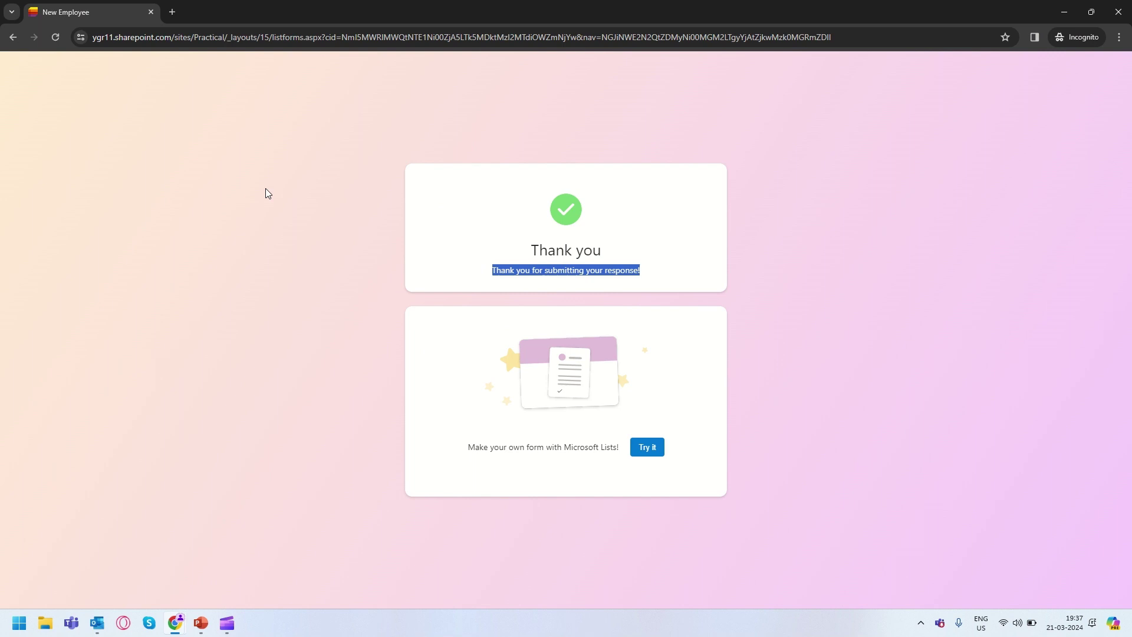
pyautogui.click(623, 39)
pyautogui.press('Return')
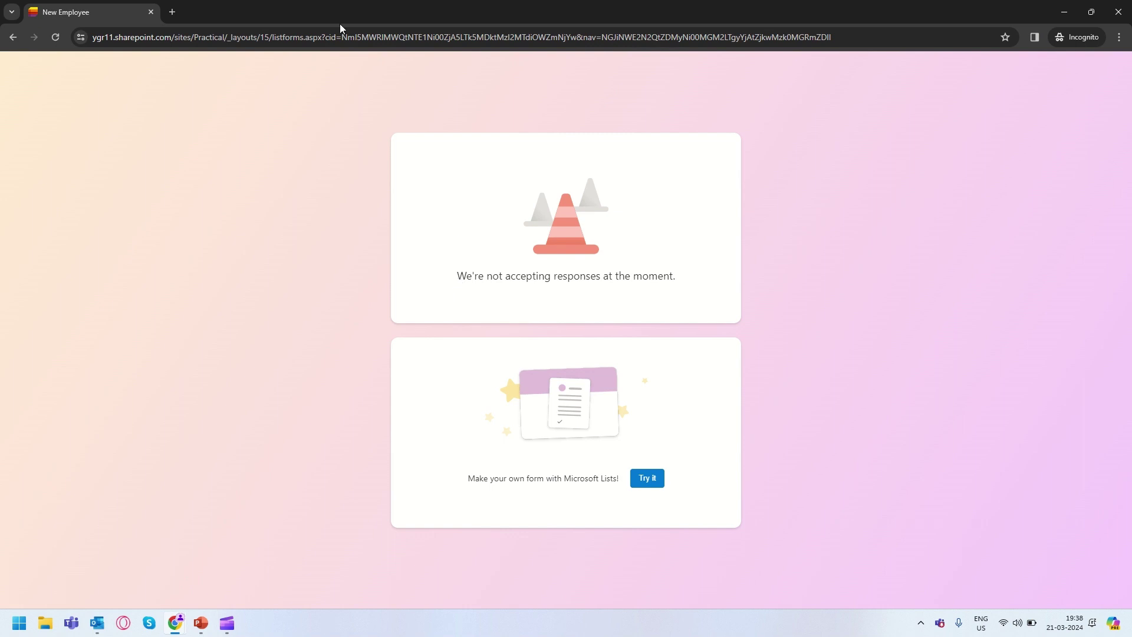
pyautogui.doubleClick(460, 276)
pyautogui.moveTo(519, 279); pyautogui.dragTo(710, 285)
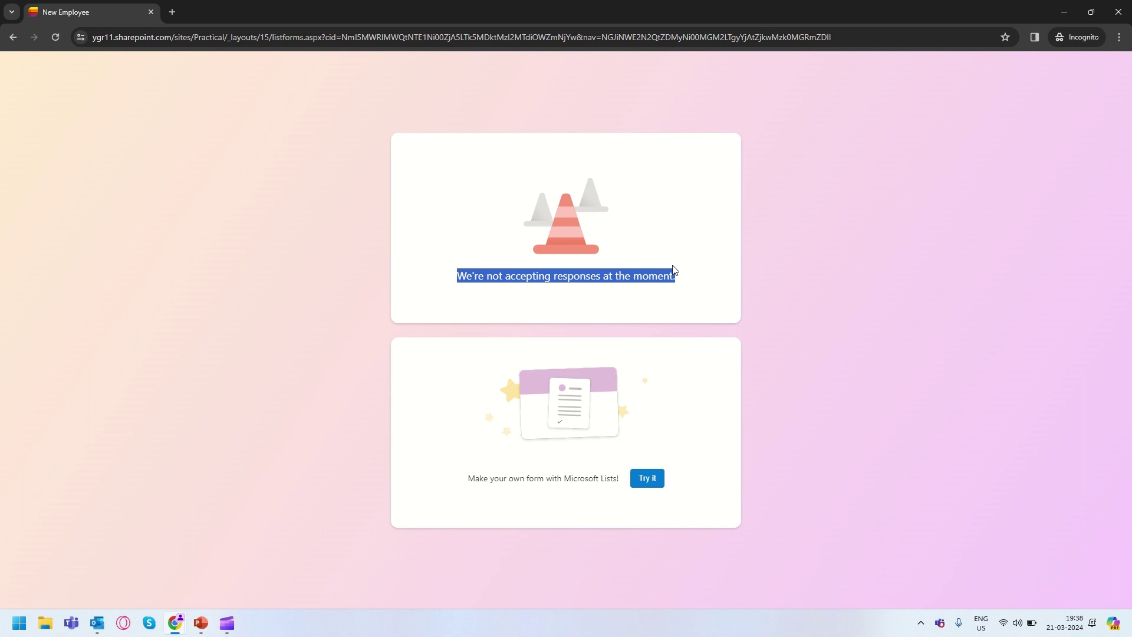
pyautogui.hotkey('alt', 'Tab')
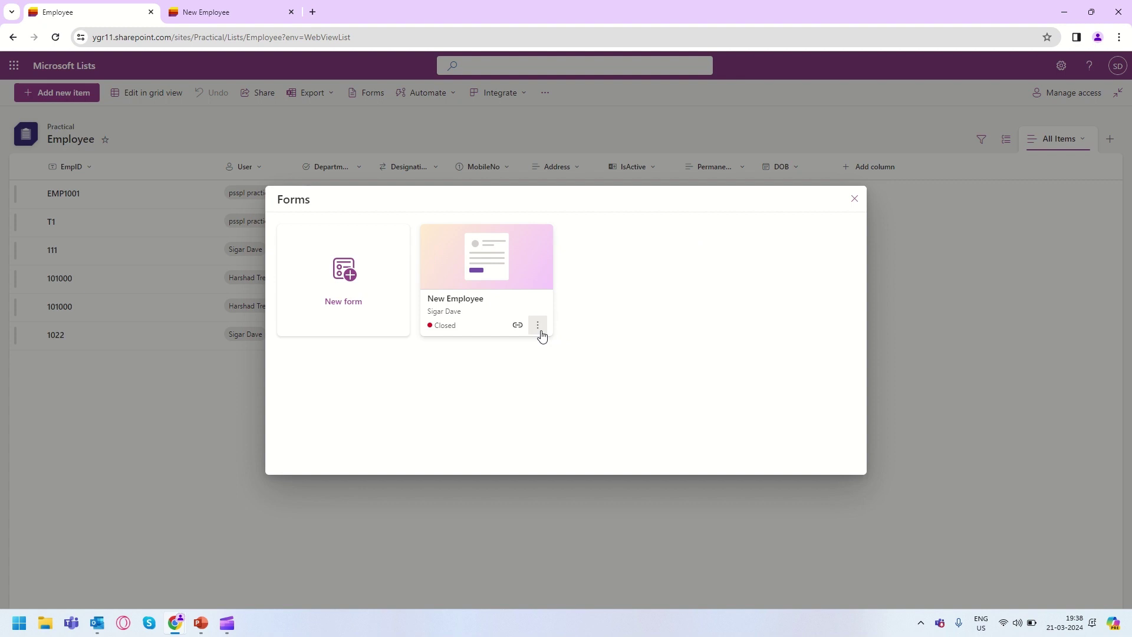
# Choose Delete from the closed New Employee form's options menu.
pyautogui.click(540, 333)
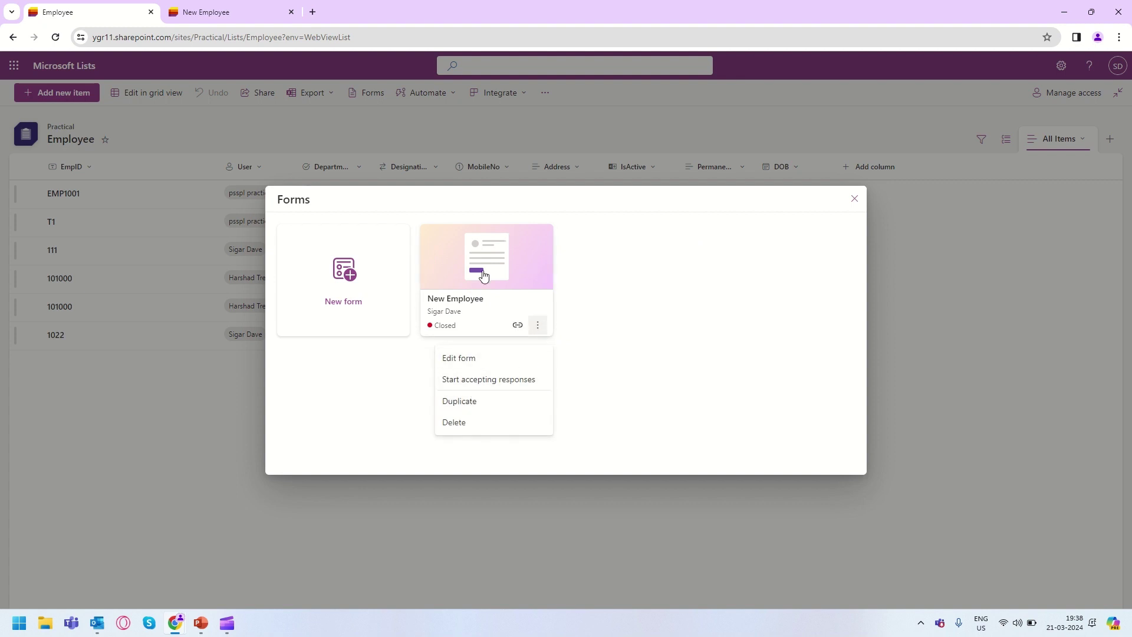
pyautogui.click(467, 437)
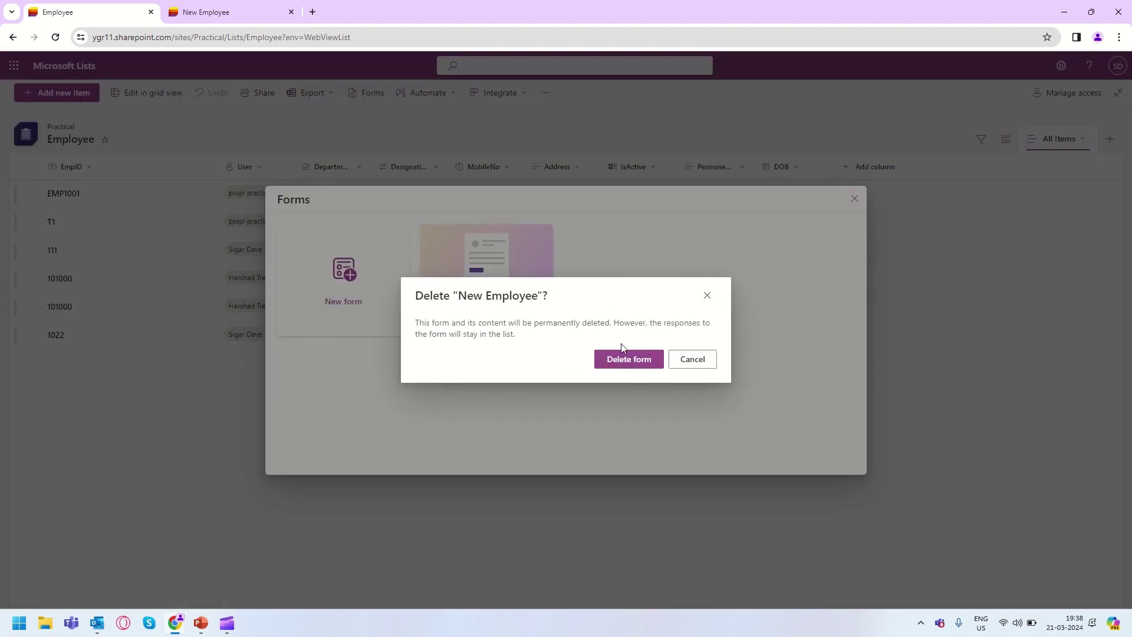